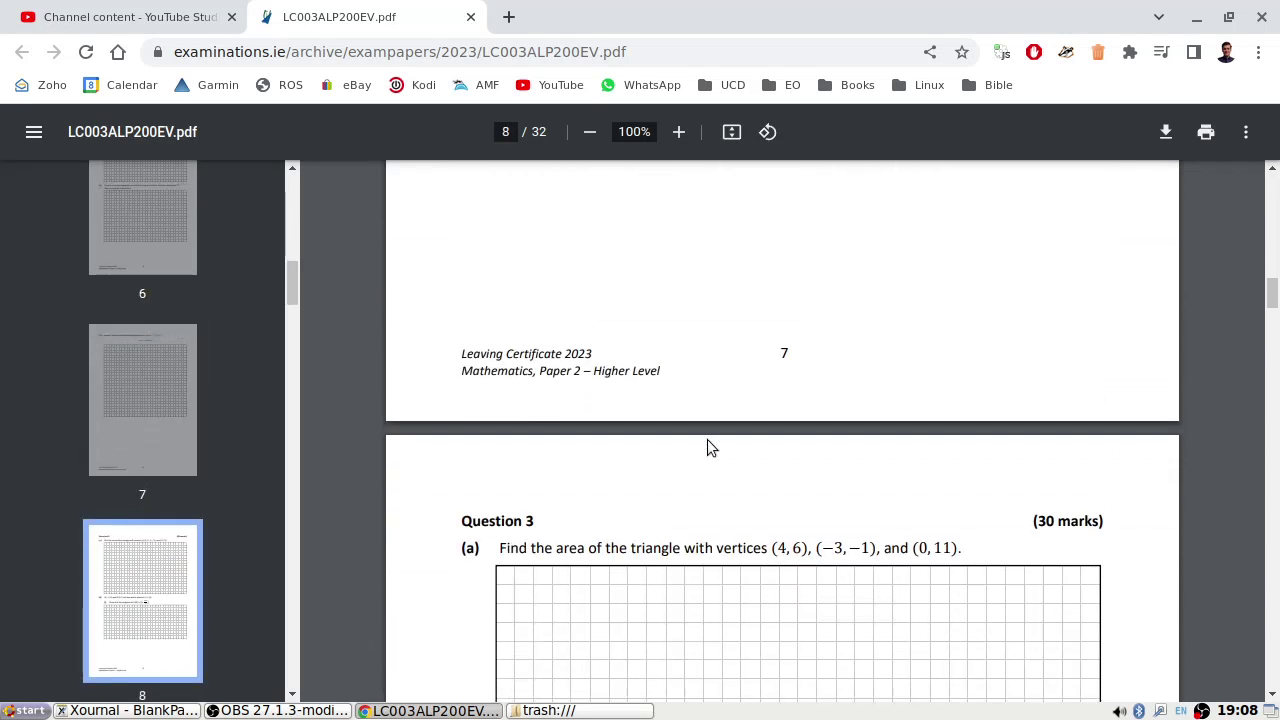
pyautogui.scroll(-3, 707, 447)
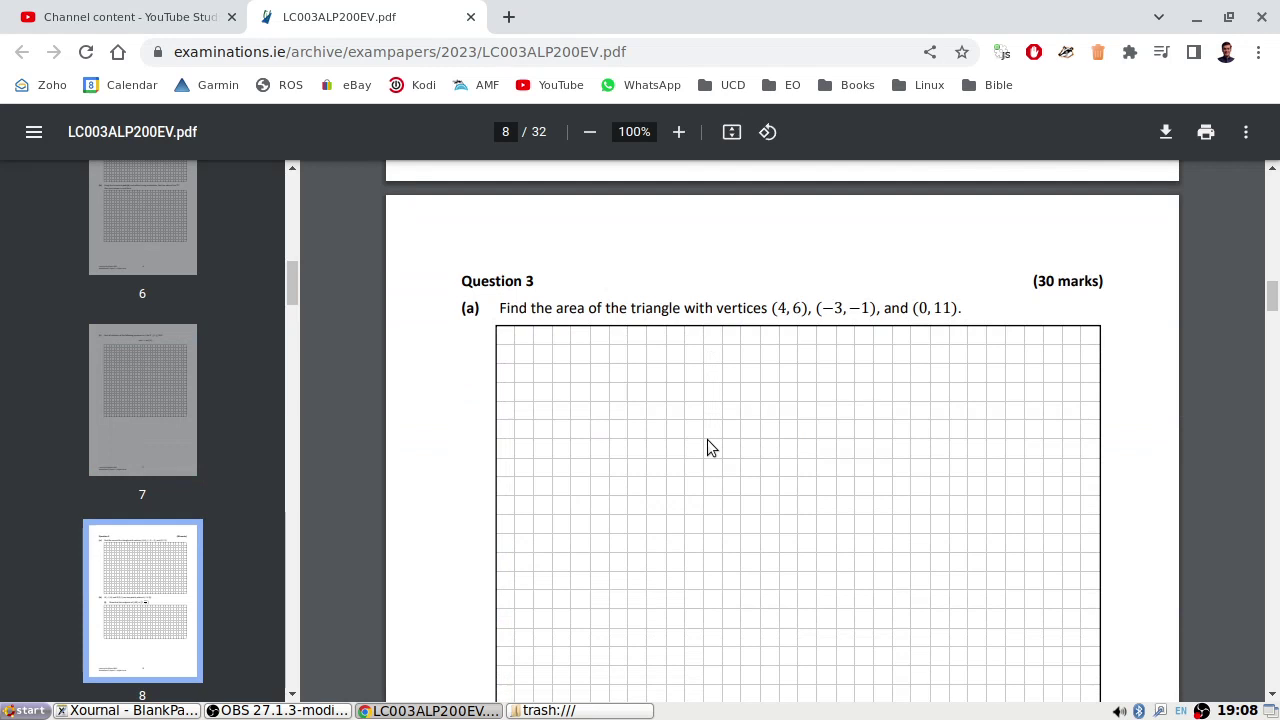
# Step: Scroll the exam PDF to Question 3 on page 8, then return to the Xournal notes
pyautogui.hotkey('alt', 'Tab')
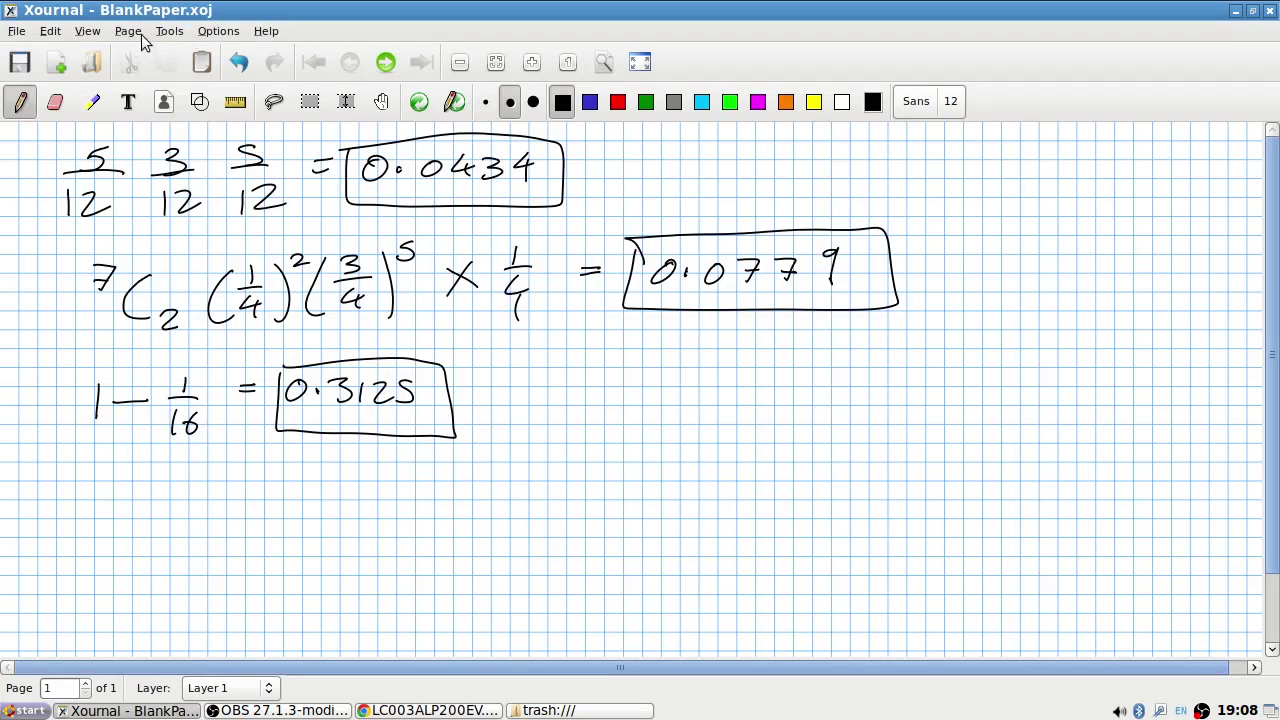
pyautogui.click(128, 31)
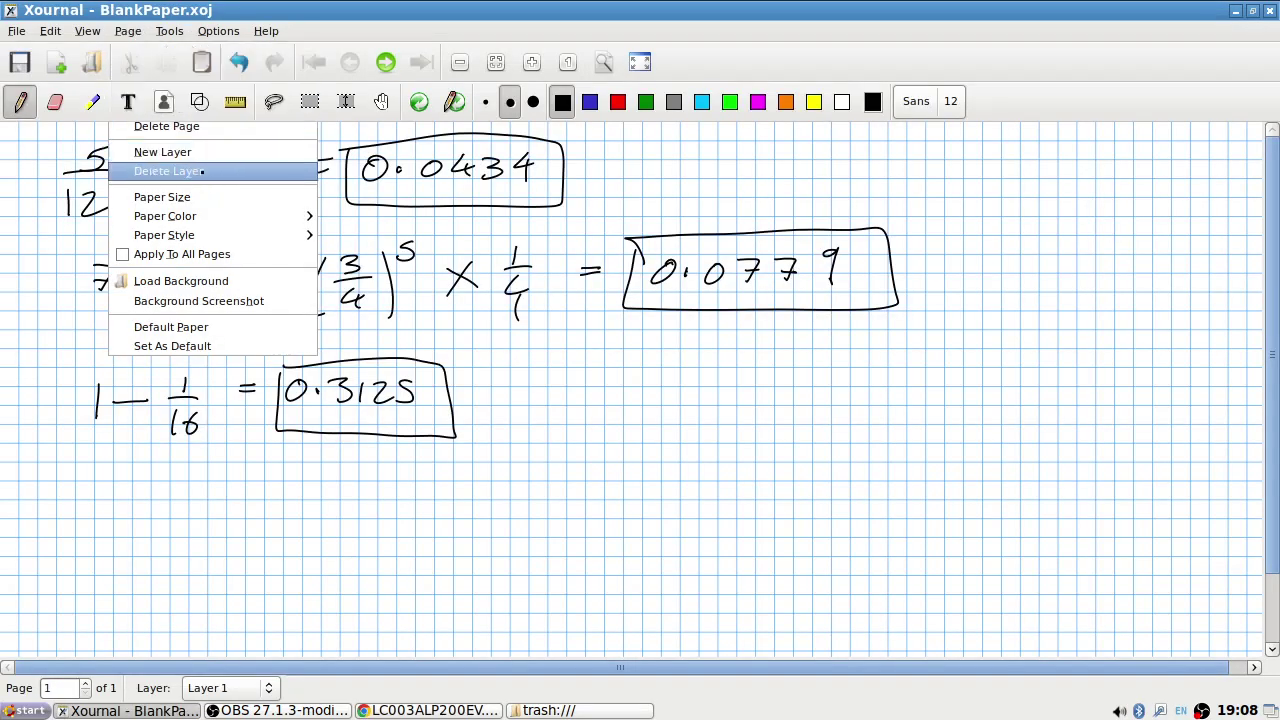
# Step: Write the triangle's vertices (4,6), (-3,-1) and (0,11), checking them against the exam paper
pyautogui.hotkey('alt', 'Tab')
pyautogui.hotkey('alt', 'Tab')
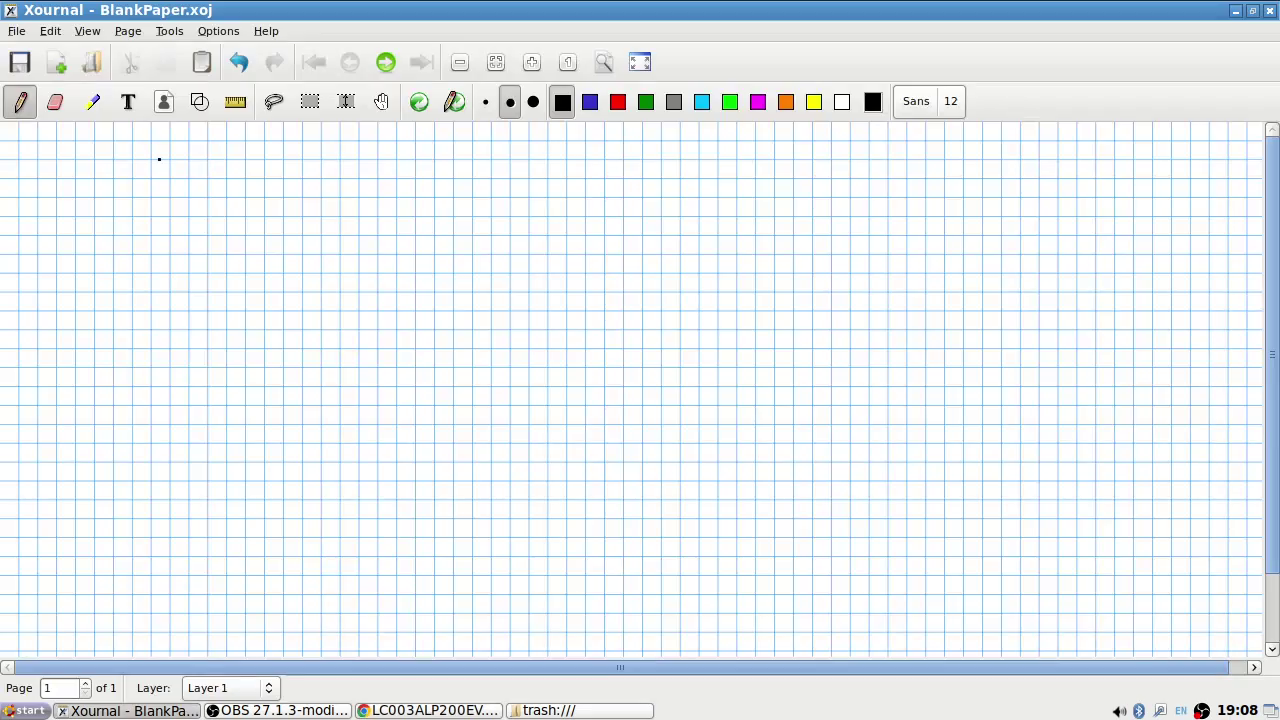
pyautogui.moveTo(126, 140); pyautogui.dragTo(108, 176)
pyautogui.moveTo(138, 146); pyautogui.dragTo(142, 172)
pyautogui.moveTo(156, 166)
pyautogui.mouseDown()
pyautogui.moveTo(152, 178)
pyautogui.moveTo(172, 162)
pyautogui.mouseUp()
pyautogui.moveTo(199, 141); pyautogui.dragTo(201, 173)
pyautogui.hotkey('alt', 'Tab')
pyautogui.hotkey('alt', 'Tab')
pyautogui.moveTo(289, 155); pyautogui.dragTo(286, 178)
pyautogui.moveTo(294, 167)
pyautogui.mouseDown()
pyautogui.moveTo(350, 188)
pyautogui.moveTo(386, 162)
pyautogui.moveTo(392, 180)
pyautogui.mouseUp()
pyautogui.hotkey('alt', 'Tab')
pyautogui.hotkey('alt', 'Tab')
pyautogui.moveTo(414, 148); pyautogui.dragTo(421, 183)
pyautogui.hotkey('alt', 'Tab')
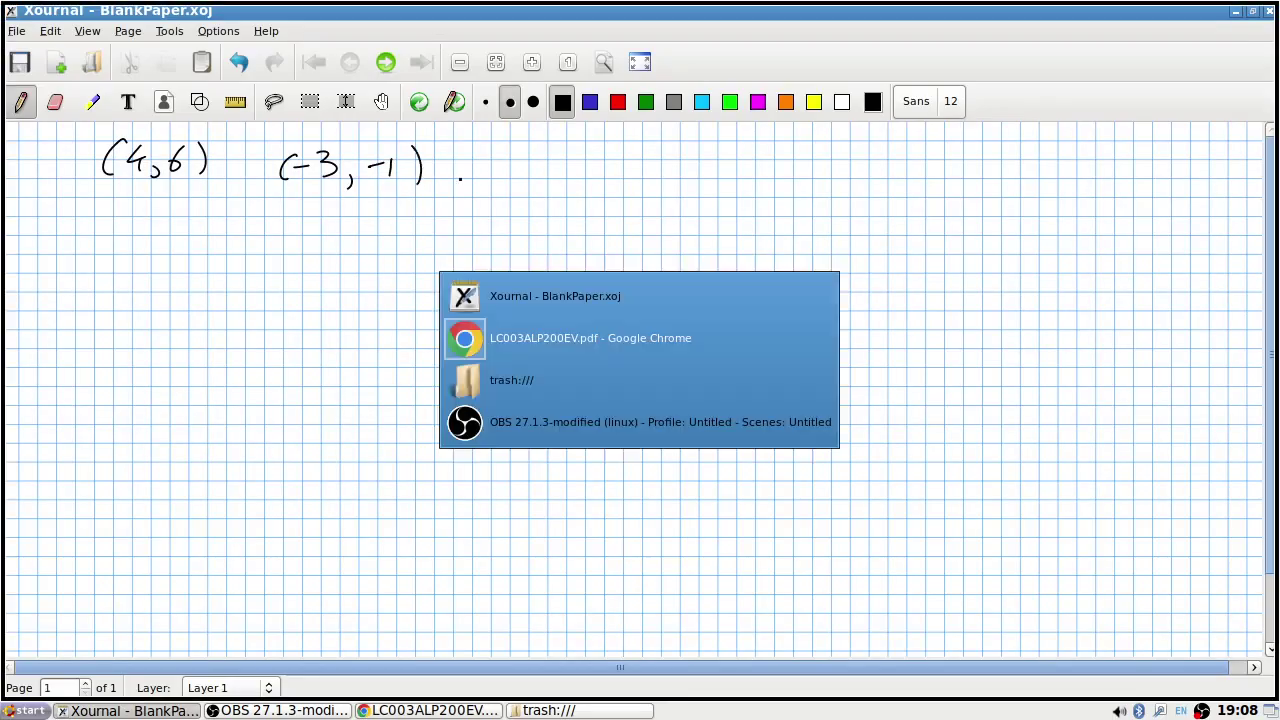
pyautogui.hotkey('alt', 'Tab')
pyautogui.moveTo(509, 155); pyautogui.dragTo(500, 179)
pyautogui.click(549, 173)
pyautogui.moveTo(528, 160); pyautogui.dragTo(577, 180)
pyautogui.moveTo(589, 150); pyautogui.dragTo(593, 182)
# Step: Below the vertices, write the translated points (4,-5), (-3,-12) and (0,0) with a downward arrow
pyautogui.moveTo(150, 185); pyautogui.dragTo(150, 213)
pyautogui.moveTo(140, 200); pyautogui.dragTo(163, 210)
pyautogui.moveTo(112, 218)
pyautogui.mouseDown()
pyautogui.moveTo(95, 250)
pyautogui.moveTo(106, 258)
pyautogui.mouseUp()
pyautogui.moveTo(130, 225); pyautogui.dragTo(133, 236)
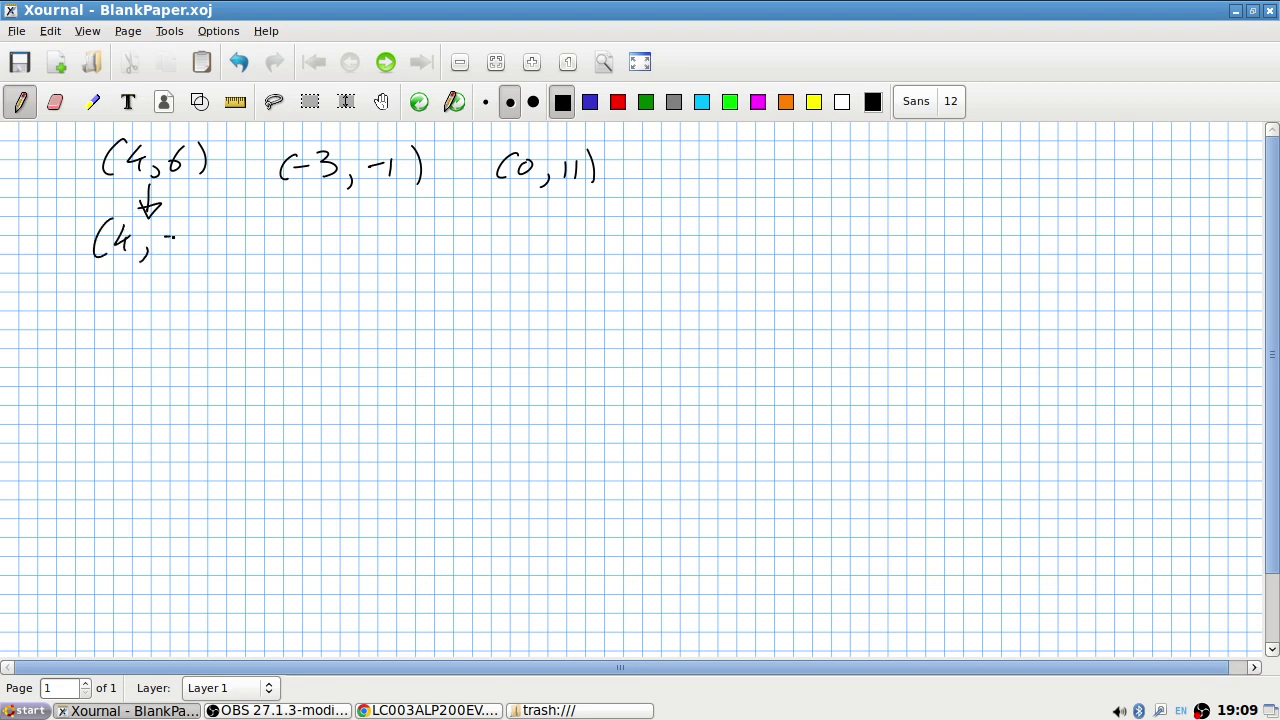
pyautogui.moveTo(200, 226)
pyautogui.mouseDown()
pyautogui.moveTo(190, 249)
pyautogui.moveTo(222, 250)
pyautogui.mouseUp()
pyautogui.moveTo(292, 208); pyautogui.dragTo(284, 250)
pyautogui.moveTo(300, 229); pyautogui.dragTo(316, 229)
pyautogui.moveTo(320, 216); pyautogui.dragTo(328, 244)
pyautogui.moveTo(350, 238)
pyautogui.mouseDown()
pyautogui.moveTo(350, 252)
pyautogui.moveTo(391, 242)
pyautogui.mouseUp()
pyautogui.moveTo(404, 220); pyautogui.dragTo(426, 238)
pyautogui.moveTo(432, 210); pyautogui.dragTo(440, 240)
pyautogui.moveTo(508, 208)
pyautogui.mouseDown()
pyautogui.moveTo(504, 244)
pyautogui.moveTo(530, 224)
pyautogui.mouseUp()
pyautogui.moveTo(560, 236)
pyautogui.mouseDown()
pyautogui.moveTo(556, 246)
pyautogui.moveTo(576, 228)
pyautogui.mouseUp()
pyautogui.moveTo(590, 216); pyautogui.dragTo(592, 242)
# Step: Label the translated coordinates as x1, y1 and x2, y2
pyautogui.moveTo(108, 288); pyautogui.dragTo(98, 306)
pyautogui.moveTo(96, 292); pyautogui.dragTo(118, 300)
pyautogui.click(122, 302)
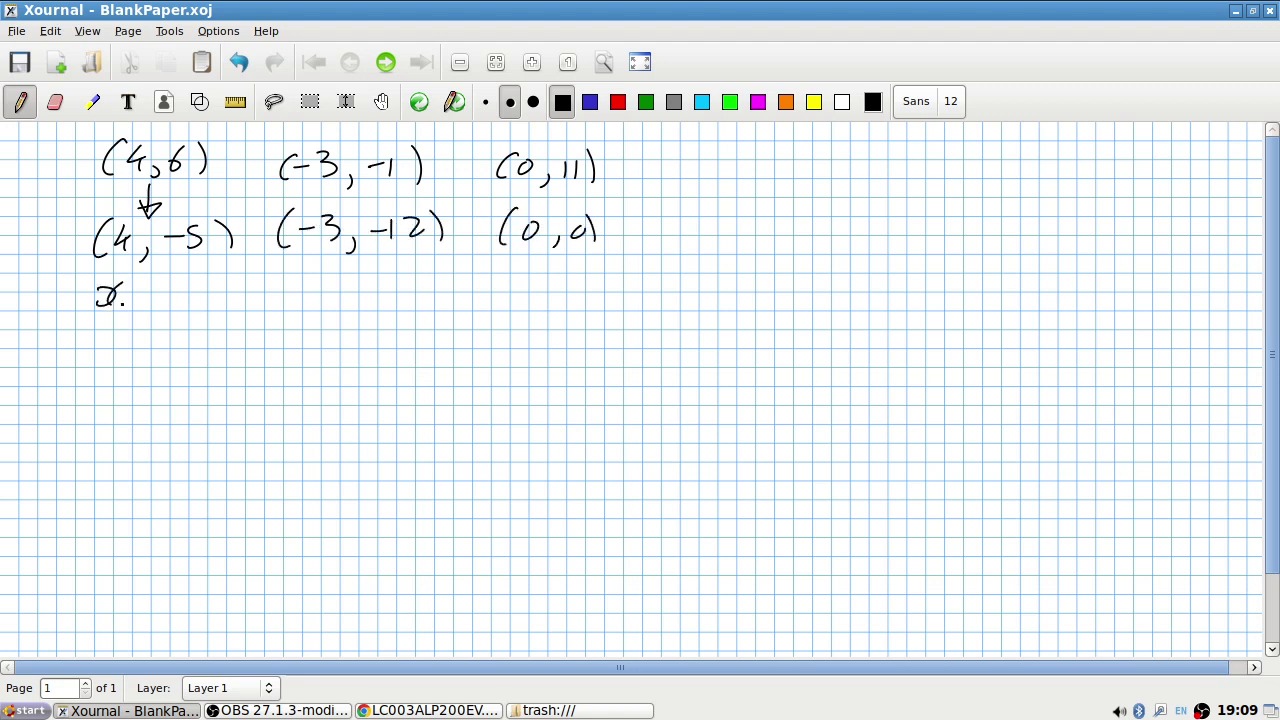
pyautogui.moveTo(190, 284); pyautogui.dragTo(190, 312)
pyautogui.moveTo(204, 294); pyautogui.dragTo(204, 312)
pyautogui.moveTo(290, 280); pyautogui.dragTo(310, 302)
pyautogui.moveTo(330, 292)
pyautogui.mouseDown()
pyautogui.moveTo(344, 304)
pyautogui.moveTo(402, 298)
pyautogui.mouseUp()
pyautogui.moveTo(414, 290); pyautogui.dragTo(430, 300)
pyautogui.moveTo(86, 392)
pyautogui.mouseDown()
pyautogui.moveTo(112, 400)
pyautogui.moveTo(122, 376)
pyautogui.mouseUp()
# Step: Begin the area formula A = ½| on a new line
pyautogui.moveTo(138, 376); pyautogui.dragTo(150, 374)
pyautogui.click(166, 372)
pyautogui.moveTo(142, 368); pyautogui.dragTo(218, 364)
pyautogui.moveTo(196, 378); pyautogui.dragTo(222, 396)
pyautogui.moveTo(240, 340)
pyautogui.mouseDown()
pyautogui.moveTo(238, 392)
pyautogui.moveTo(316, 366)
pyautogui.mouseUp()
pyautogui.click(298, 374)
# Step: Complete the area formula A = ½|x1y2 − x2y1|
pyautogui.moveTo(324, 354); pyautogui.dragTo(318, 386)
pyautogui.moveTo(334, 372)
pyautogui.mouseDown()
pyautogui.moveTo(350, 390)
pyautogui.moveTo(380, 364)
pyautogui.moveTo(420, 372)
pyautogui.mouseUp()
pyautogui.moveTo(430, 350)
pyautogui.mouseDown()
pyautogui.moveTo(414, 374)
pyautogui.moveTo(450, 378)
pyautogui.mouseUp()
pyautogui.moveTo(456, 350)
pyautogui.mouseDown()
pyautogui.moveTo(474, 348)
pyautogui.moveTo(470, 378)
pyautogui.mouseUp()
pyautogui.moveTo(484, 360); pyautogui.dragTo(506, 380)
pyautogui.moveTo(530, 354); pyautogui.dragTo(546, 352)
pyautogui.moveTo(532, 364); pyautogui.dragTo(595, 350)
# Step: Substitute the values to write ½|4 × −12 − (−3)(−5)|
pyautogui.moveTo(584, 356); pyautogui.dragTo(610, 354)
pyautogui.moveTo(592, 362)
pyautogui.mouseDown()
pyautogui.moveTo(600, 380)
pyautogui.moveTo(624, 384)
pyautogui.mouseUp()
pyautogui.moveTo(639, 338)
pyautogui.mouseDown()
pyautogui.moveTo(639, 384)
pyautogui.moveTo(688, 360)
pyautogui.moveTo(676, 374)
pyautogui.mouseUp()
pyautogui.moveTo(698, 354); pyautogui.dragTo(742, 354)
pyautogui.moveTo(752, 344); pyautogui.dragTo(748, 372)
pyautogui.moveTo(764, 346)
pyautogui.mouseDown()
pyautogui.moveTo(766, 370)
pyautogui.moveTo(818, 357)
pyautogui.mouseUp()
pyautogui.click(808, 362)
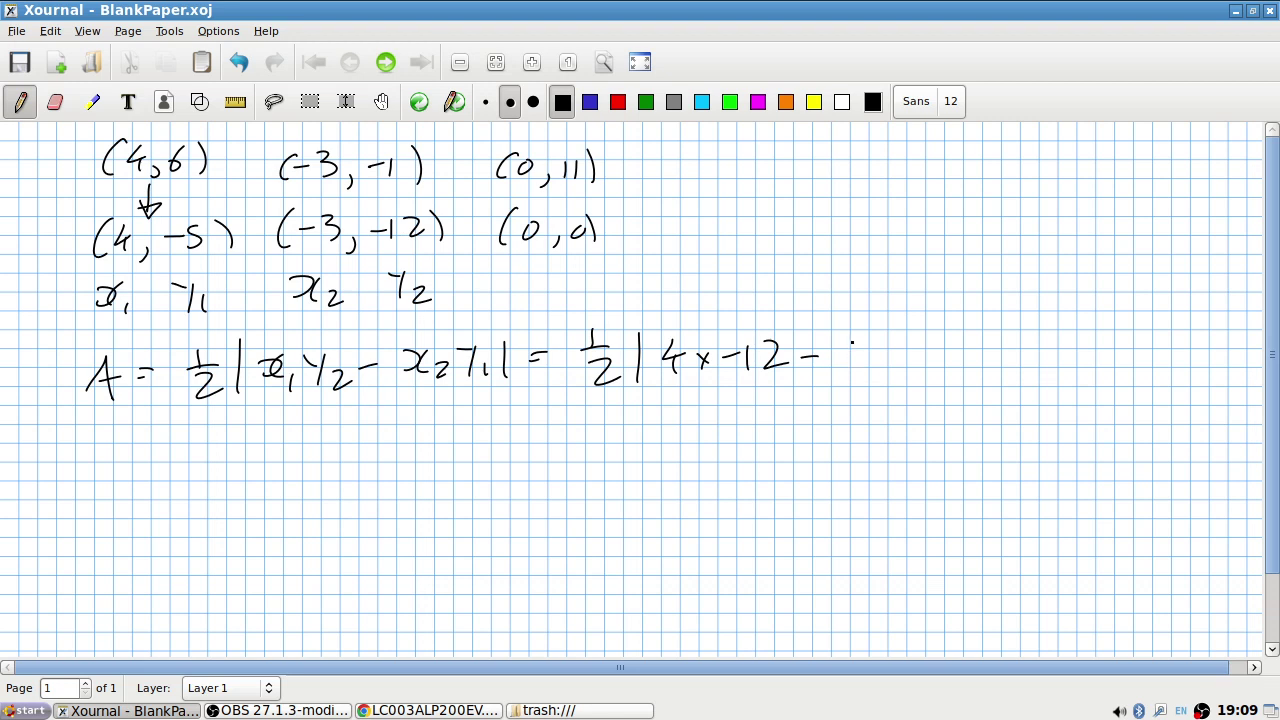
pyautogui.moveTo(852, 336)
pyautogui.mouseDown()
pyautogui.moveTo(849, 370)
pyautogui.moveTo(878, 354)
pyautogui.mouseUp()
pyautogui.moveTo(884, 344)
pyautogui.mouseDown()
pyautogui.moveTo(886, 366)
pyautogui.moveTo(924, 370)
pyautogui.mouseUp()
pyautogui.moveTo(942, 356); pyautogui.dragTo(959, 365)
pyautogui.moveTo(978, 338); pyautogui.dragTo(982, 368)
pyautogui.moveTo(1010, 324); pyautogui.dragTo(1004, 382)
# Step: Simplify to ½|−48 − 15| and give the area as 31.5
pyautogui.moveTo(541, 432); pyautogui.dragTo(560, 439)
pyautogui.moveTo(586, 428); pyautogui.dragTo(614, 438)
pyautogui.moveTo(592, 452); pyautogui.dragTo(620, 472)
pyautogui.moveTo(641, 422)
pyautogui.mouseDown()
pyautogui.moveTo(642, 468)
pyautogui.moveTo(690, 446)
pyautogui.mouseUp()
pyautogui.moveTo(712, 428); pyautogui.dragTo(720, 460)
pyautogui.moveTo(748, 430)
pyautogui.mouseDown()
pyautogui.moveTo(738, 460)
pyautogui.moveTo(755, 431)
pyautogui.moveTo(815, 460)
pyautogui.mouseUp()
pyautogui.click(770, 447)
pyautogui.moveTo(849, 432)
pyautogui.mouseDown()
pyautogui.moveTo(836, 463)
pyautogui.moveTo(861, 471)
pyautogui.mouseUp()
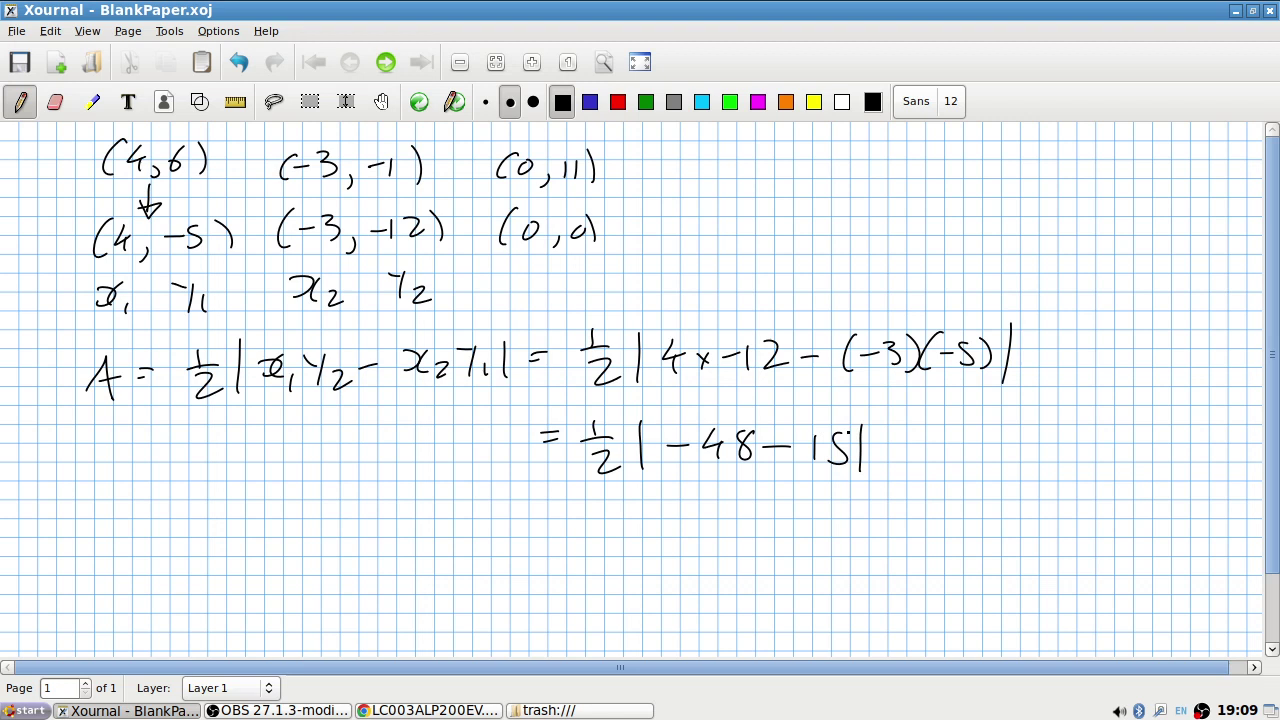
pyautogui.moveTo(532, 534); pyautogui.dragTo(553, 535)
pyautogui.moveTo(531, 540); pyautogui.dragTo(660, 544)
pyautogui.click(646, 532)
# Step: Scroll the exam paper to part (b)(i), then return to Xournal
pyautogui.hotkey('alt', 'Tab')
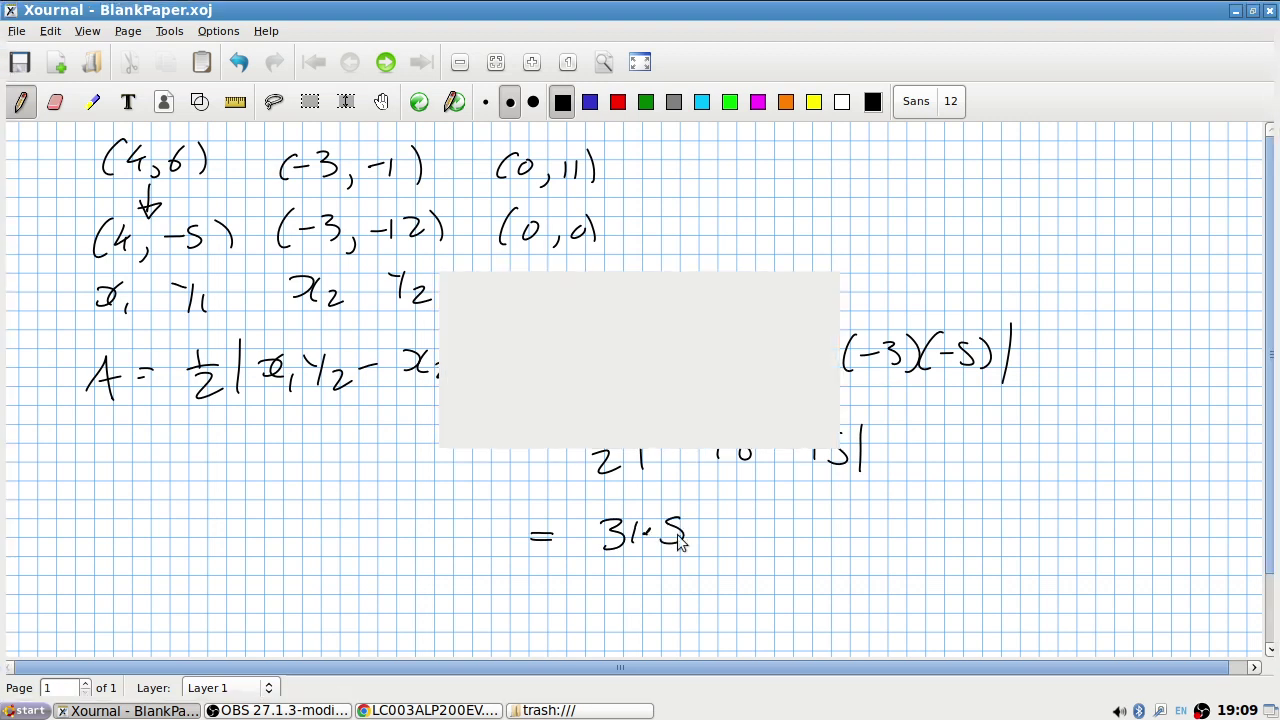
pyautogui.scroll(-3, 699, 505)
pyautogui.scroll(-7, 699, 503)
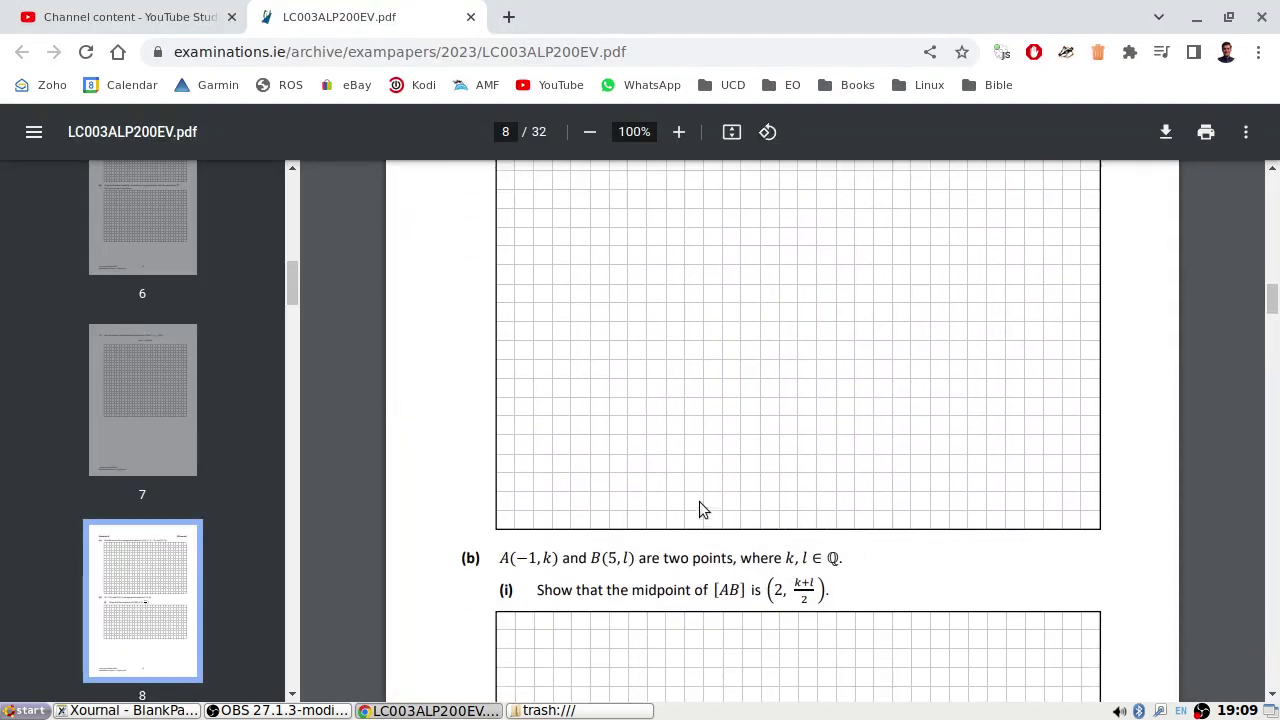
pyautogui.scroll(5, 701, 503)
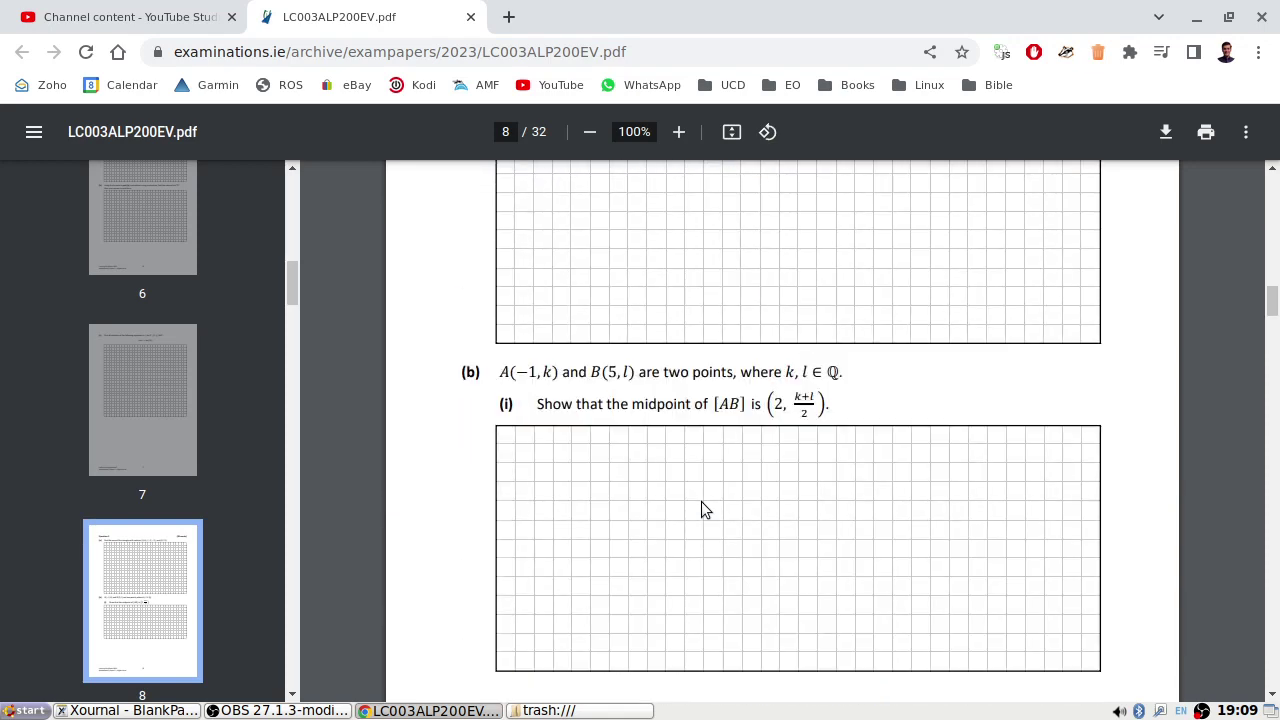
pyautogui.hotkey('alt', 'Tab')
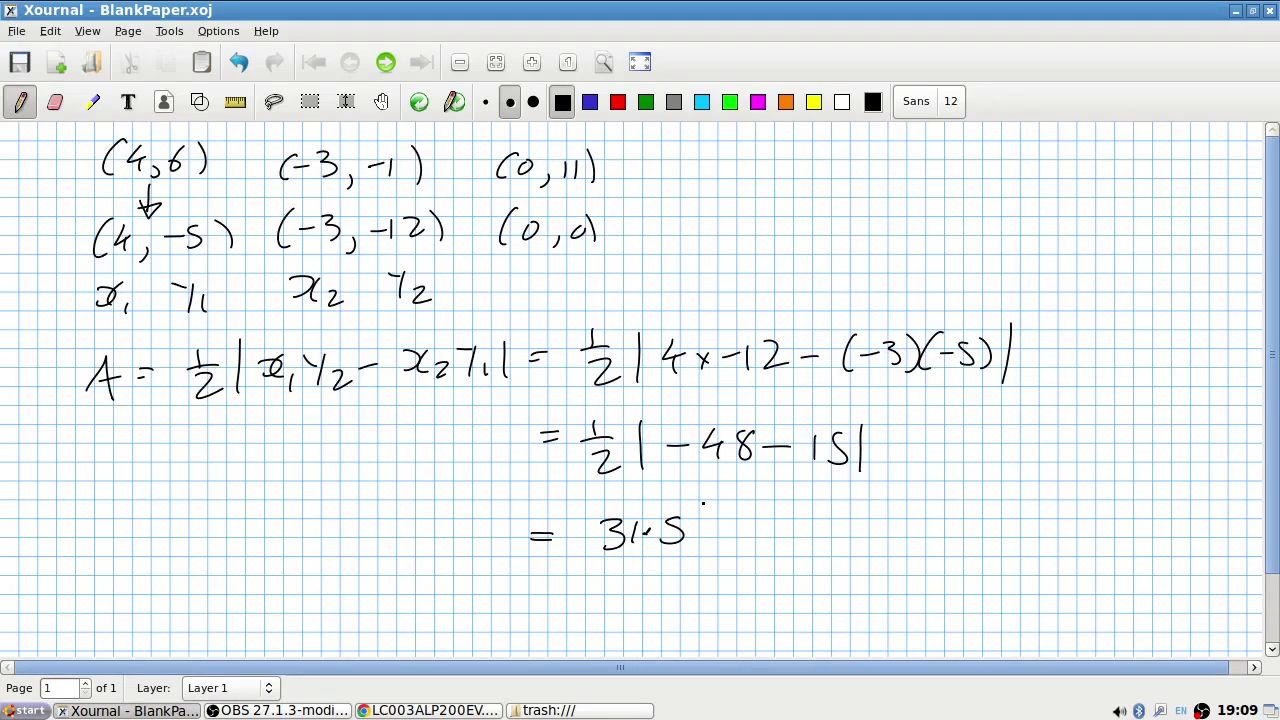
# Step: With a yellow highlighter, mark 4, -3 and -12 in the translated points
pyautogui.click(92, 101)
pyautogui.click(812, 104)
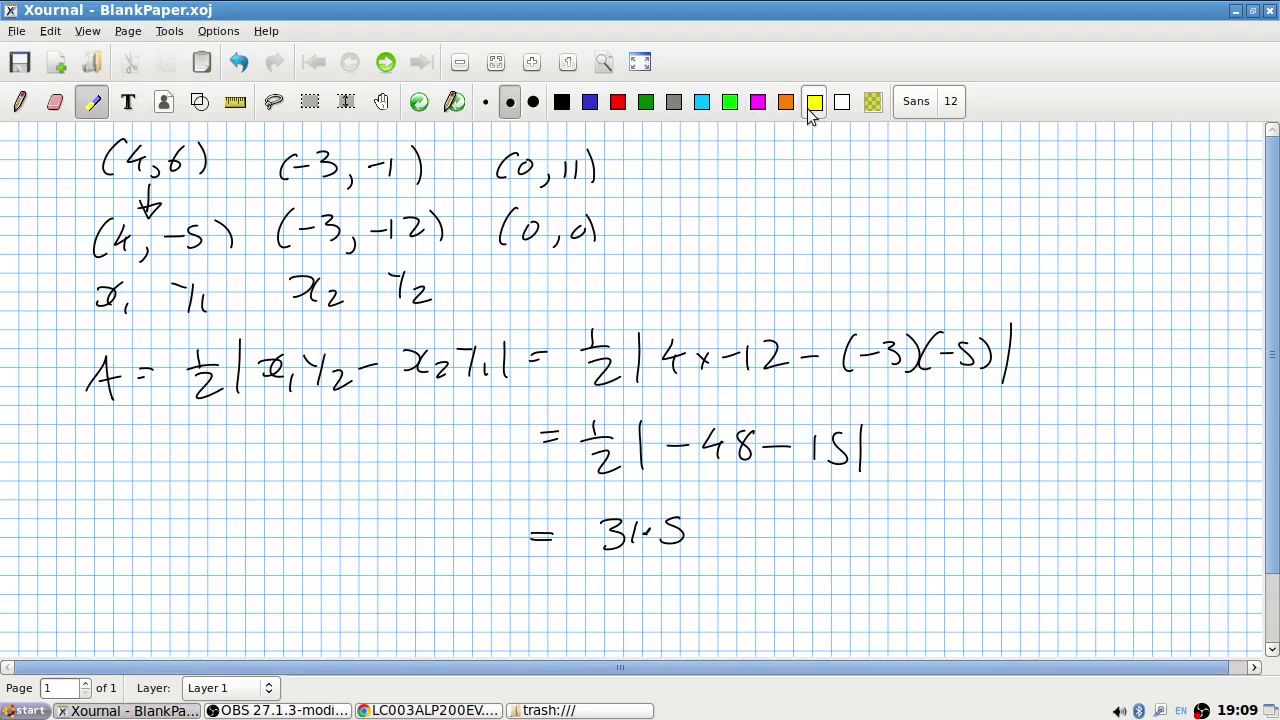
pyautogui.moveTo(126, 246)
pyautogui.mouseDown()
pyautogui.moveTo(118, 222)
pyautogui.moveTo(140, 240)
pyautogui.moveTo(202, 236)
pyautogui.mouseUp()
pyautogui.moveTo(313, 238)
pyautogui.mouseDown()
pyautogui.moveTo(318, 226)
pyautogui.moveTo(436, 226)
pyautogui.mouseUp()
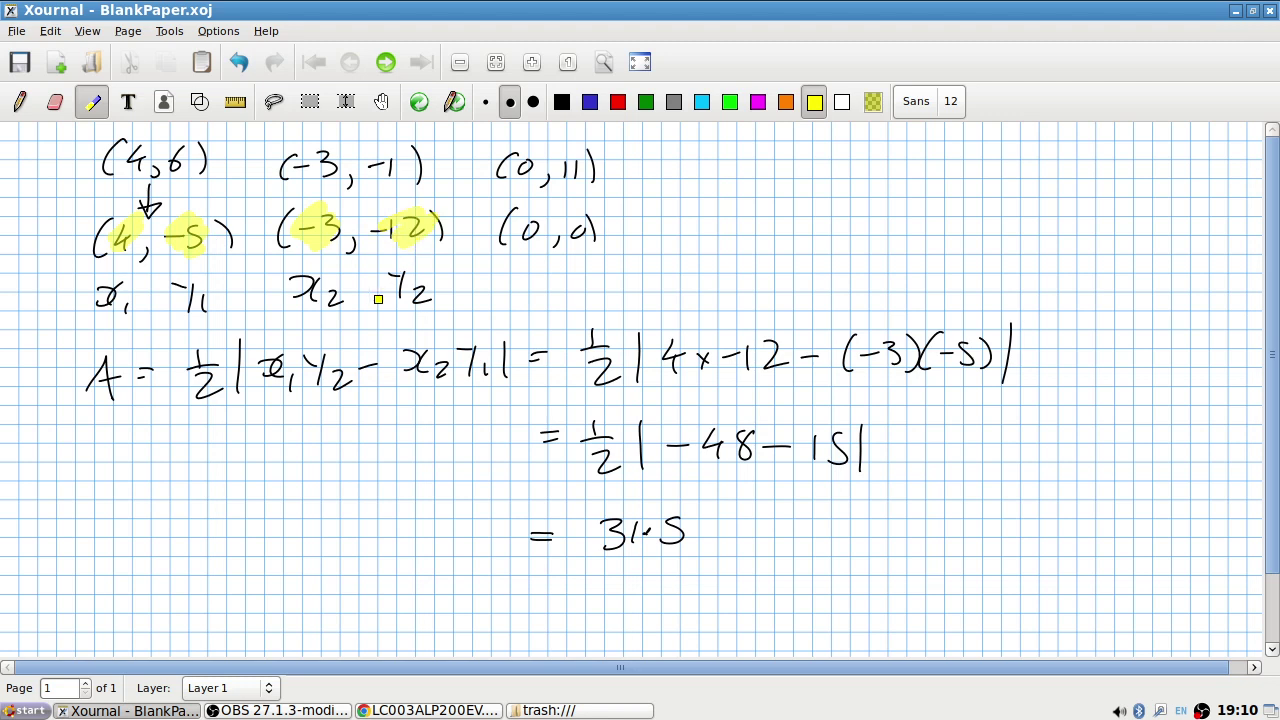
# Step: Highlight the substituted values, −48, and the answer 31.5, then view the exam paper
pyautogui.moveTo(688, 366)
pyautogui.mouseDown()
pyautogui.moveTo(712, 334)
pyautogui.moveTo(697, 357)
pyautogui.mouseUp()
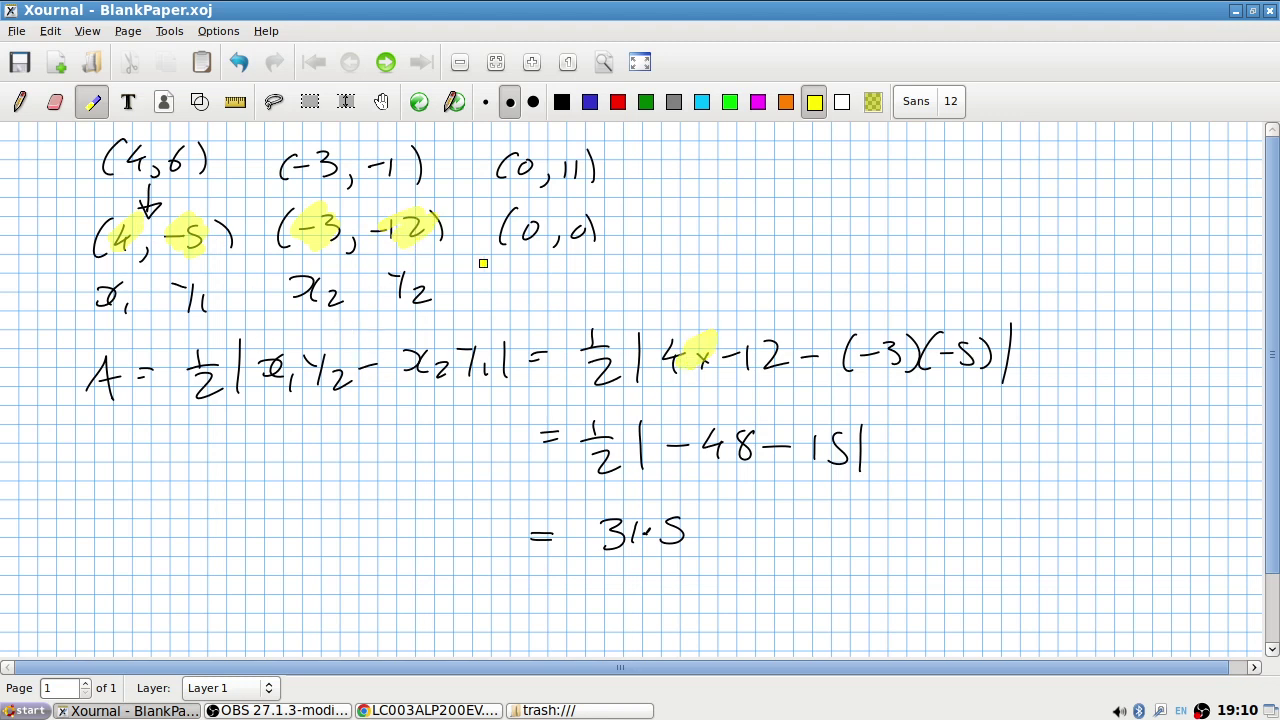
pyautogui.moveTo(789, 362)
pyautogui.mouseDown()
pyautogui.moveTo(745, 350)
pyautogui.moveTo(777, 367)
pyautogui.mouseUp()
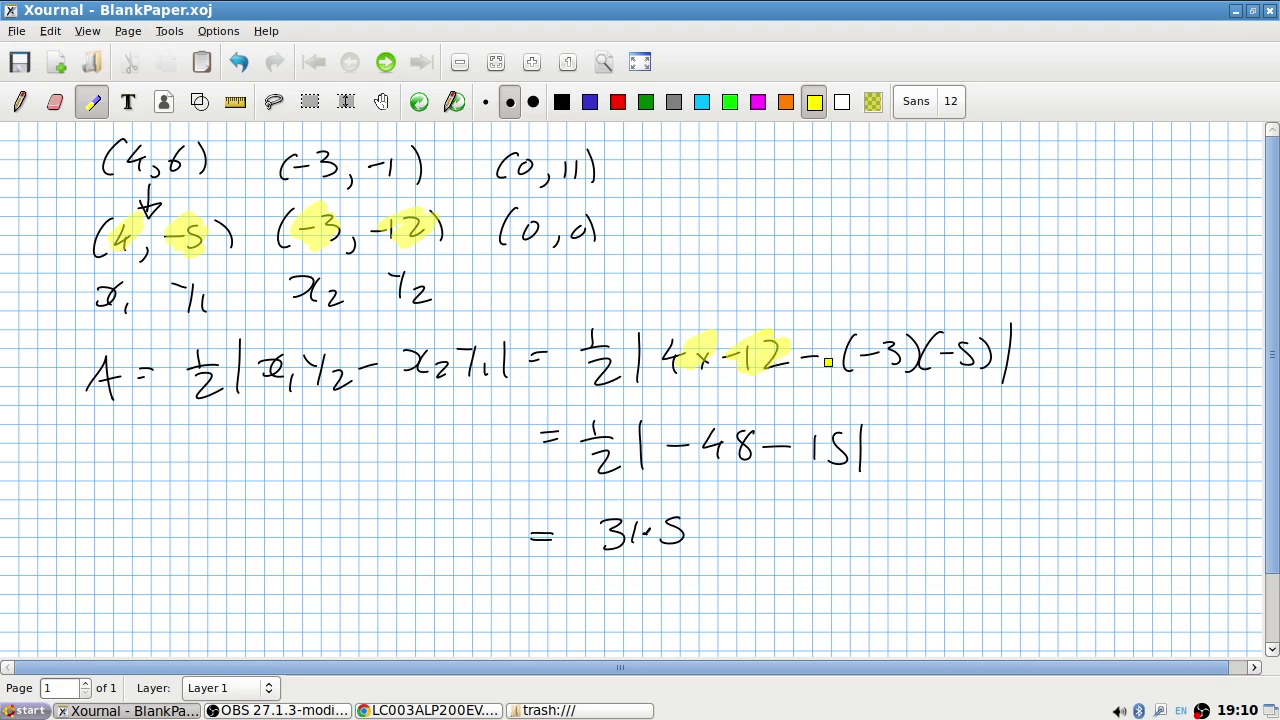
pyautogui.moveTo(894, 370)
pyautogui.mouseDown()
pyautogui.moveTo(885, 358)
pyautogui.moveTo(955, 331)
pyautogui.mouseUp()
pyautogui.moveTo(685, 435)
pyautogui.mouseDown()
pyautogui.moveTo(677, 446)
pyautogui.moveTo(826, 440)
pyautogui.moveTo(838, 459)
pyautogui.mouseUp()
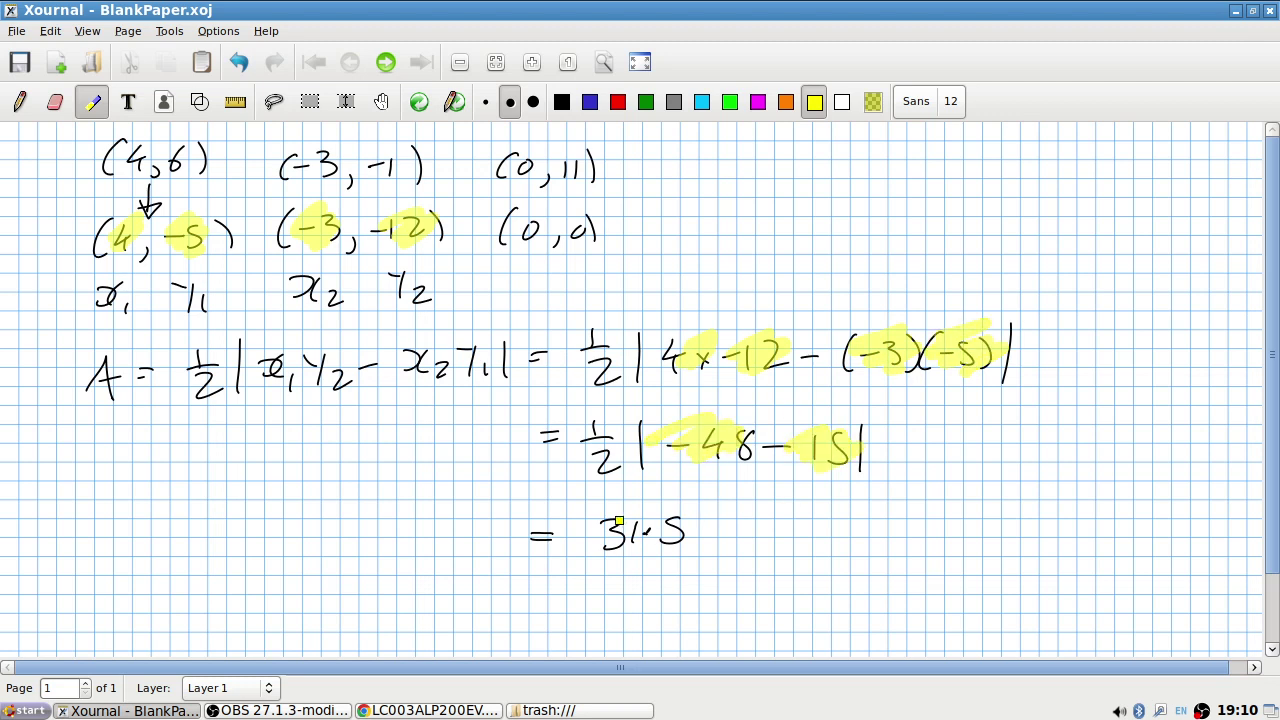
pyautogui.moveTo(590, 535); pyautogui.dragTo(721, 518)
pyautogui.hotkey('alt', 'Tab')
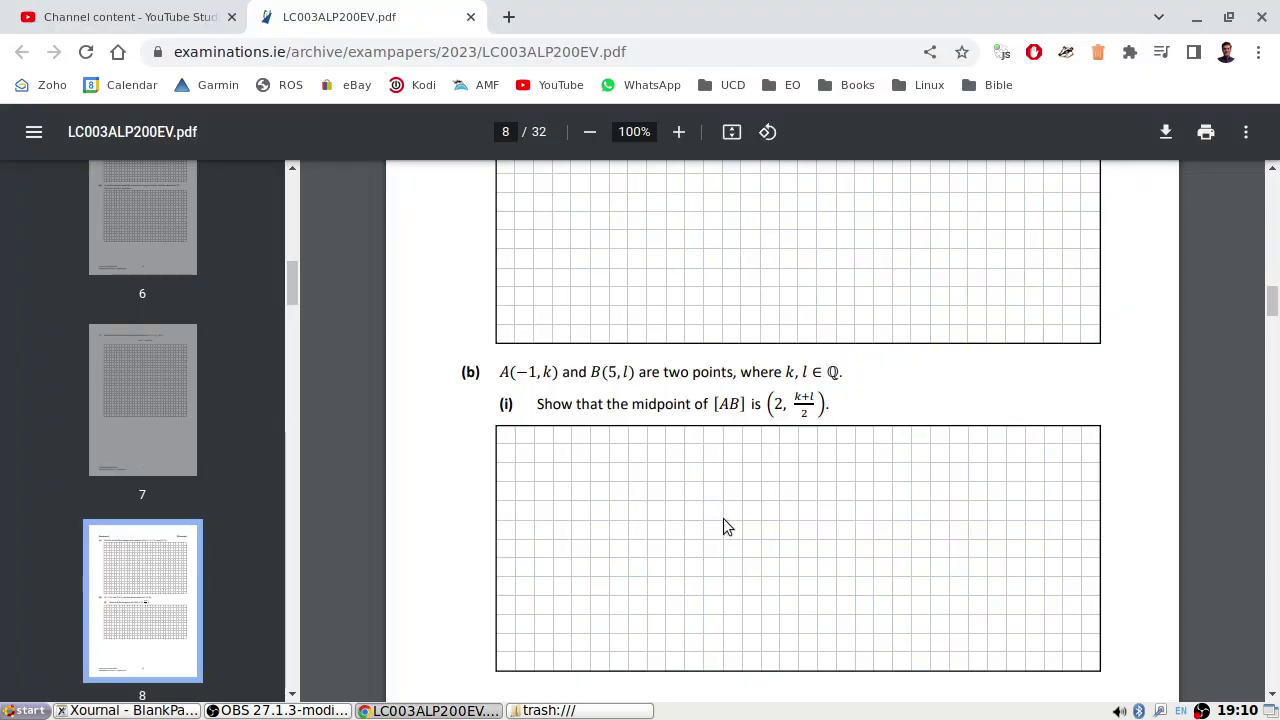
# Step: Delete the layer to erase all the area working from the Xournal page
pyautogui.hotkey('alt', 'Tab')
pyautogui.click(128, 31)
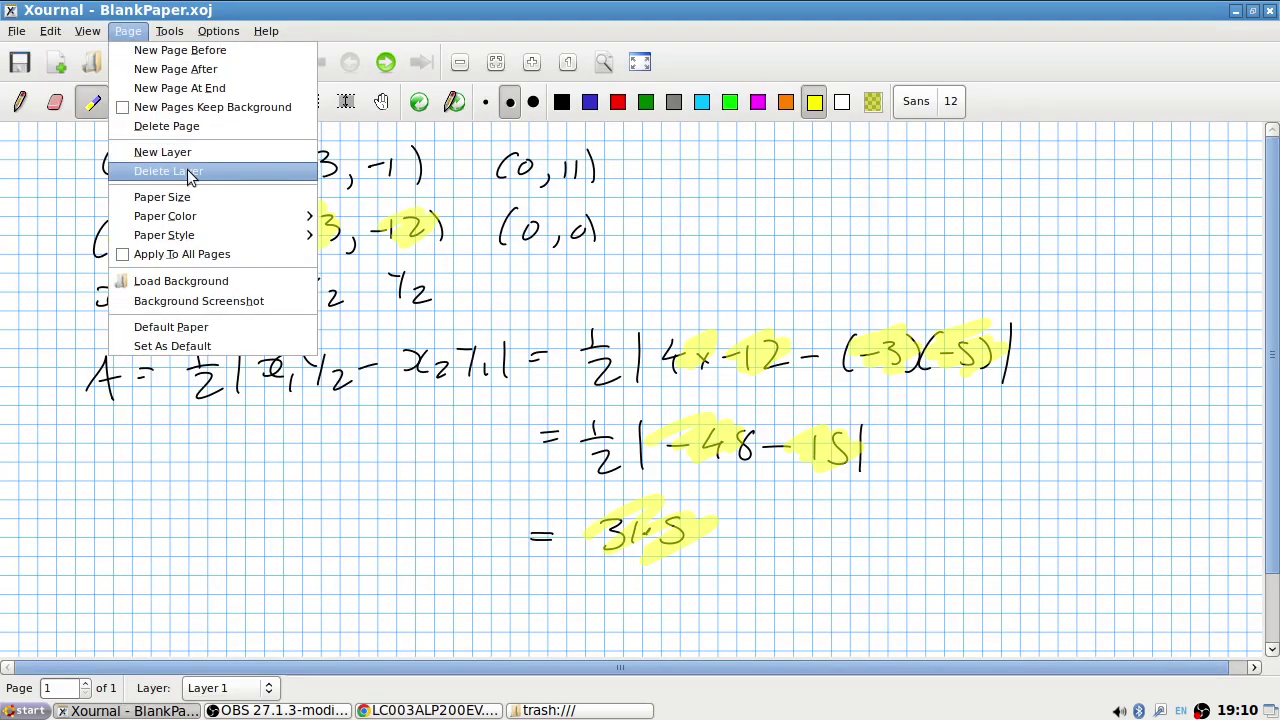
pyautogui.click(186, 171)
pyautogui.hotkey('alt', 'Tab')
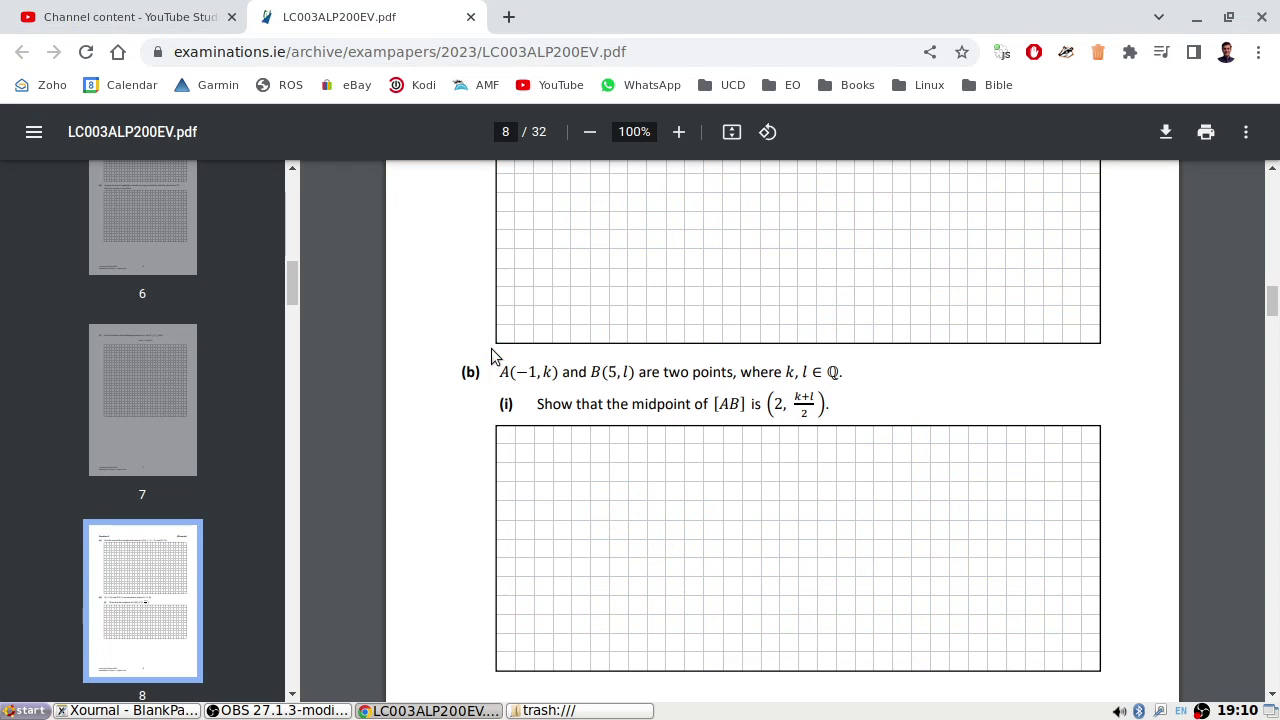
# Step: Switch back to the black pen tool in Xournal
pyautogui.hotkey('alt', 'Tab')
pyautogui.click(128, 31)
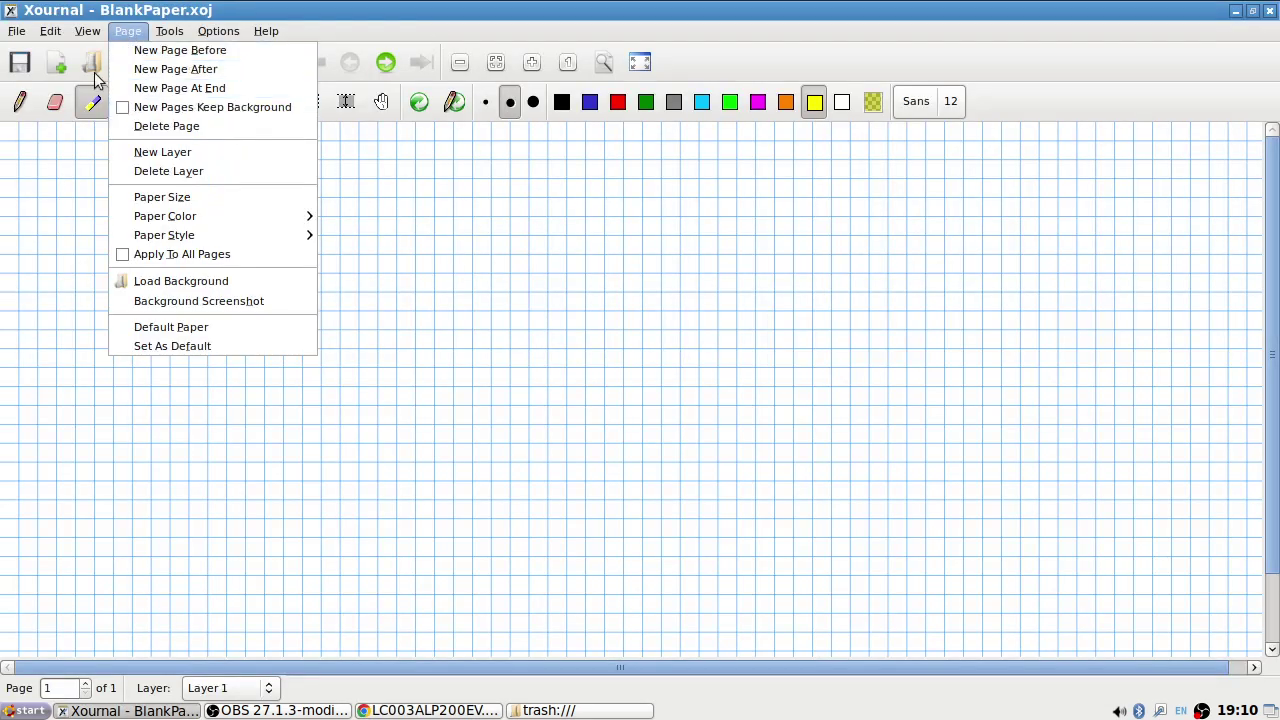
pyautogui.click(50, 31)
pyautogui.click(45, 33)
pyautogui.click(50, 31)
pyautogui.click(88, 31)
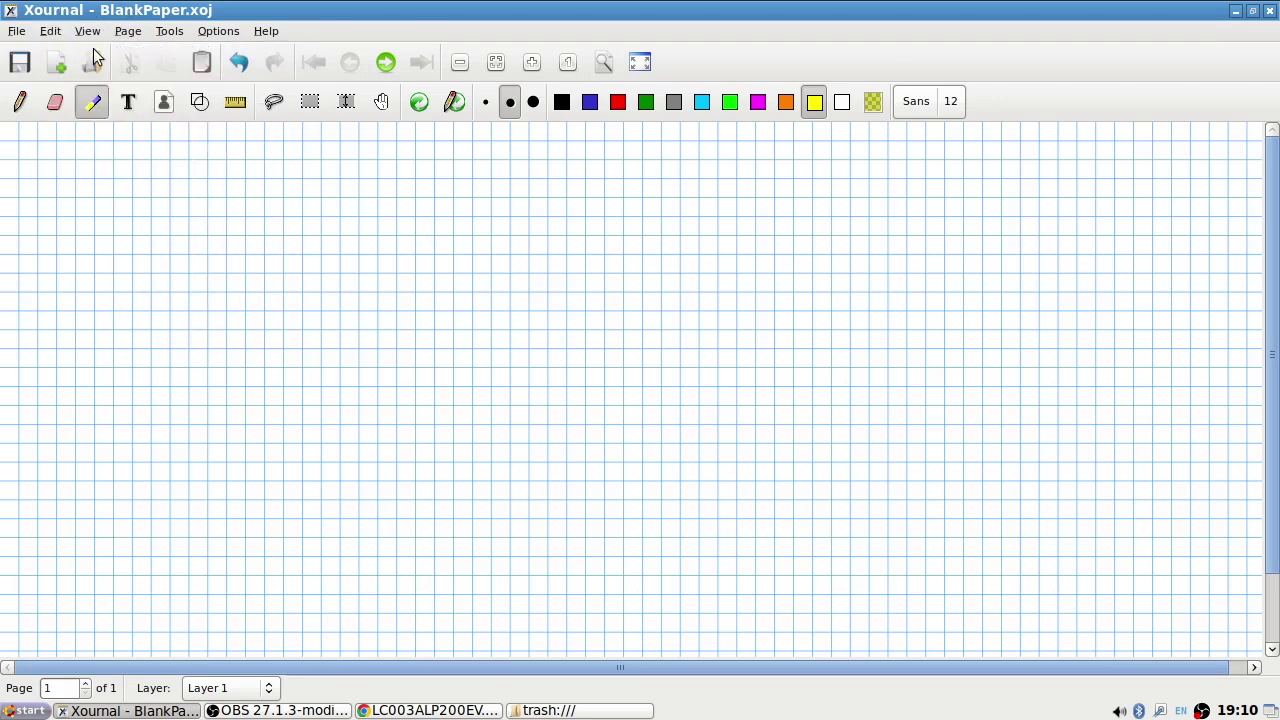
pyautogui.hotkey('ctrl', 'shift', 'p')
pyautogui.hotkey('alt', 'Tab')
# Step: Start the part (b)(i) midpoint working while checking the exam question
pyautogui.hotkey('alt', 'Tab')
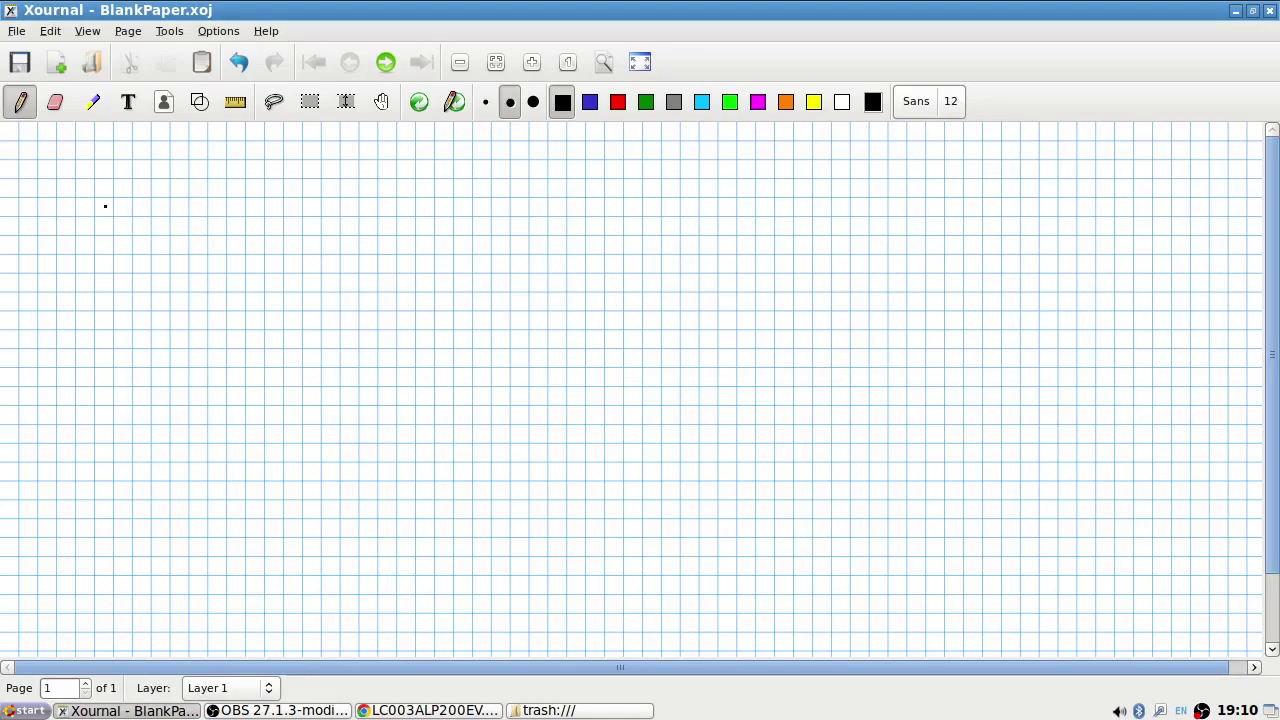
pyautogui.moveTo(101, 206); pyautogui.dragTo(128, 201)
pyautogui.moveTo(135, 187)
pyautogui.mouseDown()
pyautogui.moveTo(133, 211)
pyautogui.moveTo(174, 196)
pyautogui.mouseUp()
pyautogui.hotkey('alt', 'Tab')
pyautogui.hotkey('alt', 'Tab')
# Step: Write the midpoint of AB as ((-1+5)/2, (k+l)/2)
pyautogui.moveTo(161, 188); pyautogui.dragTo(161, 206)
pyautogui.moveTo(186, 181)
pyautogui.mouseDown()
pyautogui.moveTo(198, 179)
pyautogui.moveTo(171, 206)
pyautogui.mouseUp()
pyautogui.moveTo(116, 214)
pyautogui.mouseDown()
pyautogui.moveTo(206, 212)
pyautogui.moveTo(188, 250)
pyautogui.moveTo(219, 228)
pyautogui.mouseUp()
pyautogui.hotkey('alt', 'Tab')
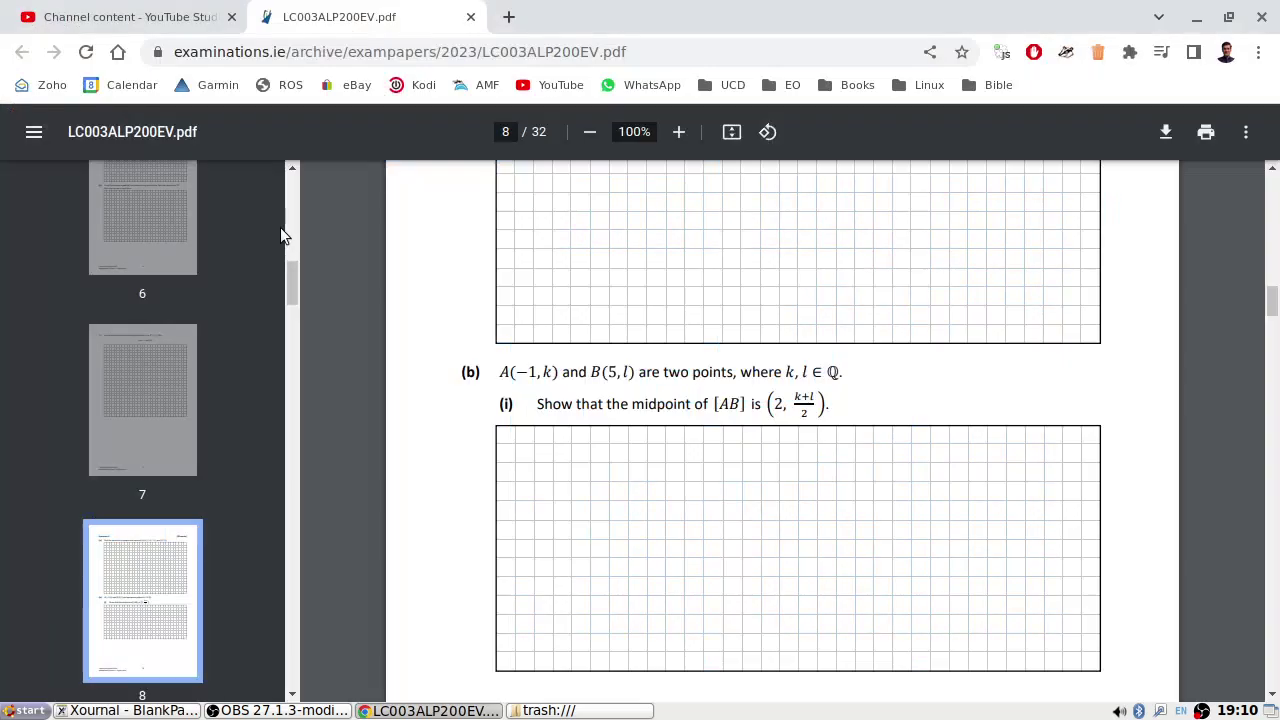
pyautogui.hotkey('alt', 'Tab')
pyautogui.moveTo(263, 177); pyautogui.dragTo(272, 212)
pyautogui.moveTo(266, 204); pyautogui.dragTo(291, 206)
pyautogui.moveTo(298, 204)
pyautogui.mouseDown()
pyautogui.moveTo(318, 176)
pyautogui.moveTo(320, 200)
pyautogui.mouseUp()
pyautogui.moveTo(262, 212)
pyautogui.mouseDown()
pyautogui.moveTo(318, 206)
pyautogui.moveTo(332, 240)
pyautogui.mouseUp()
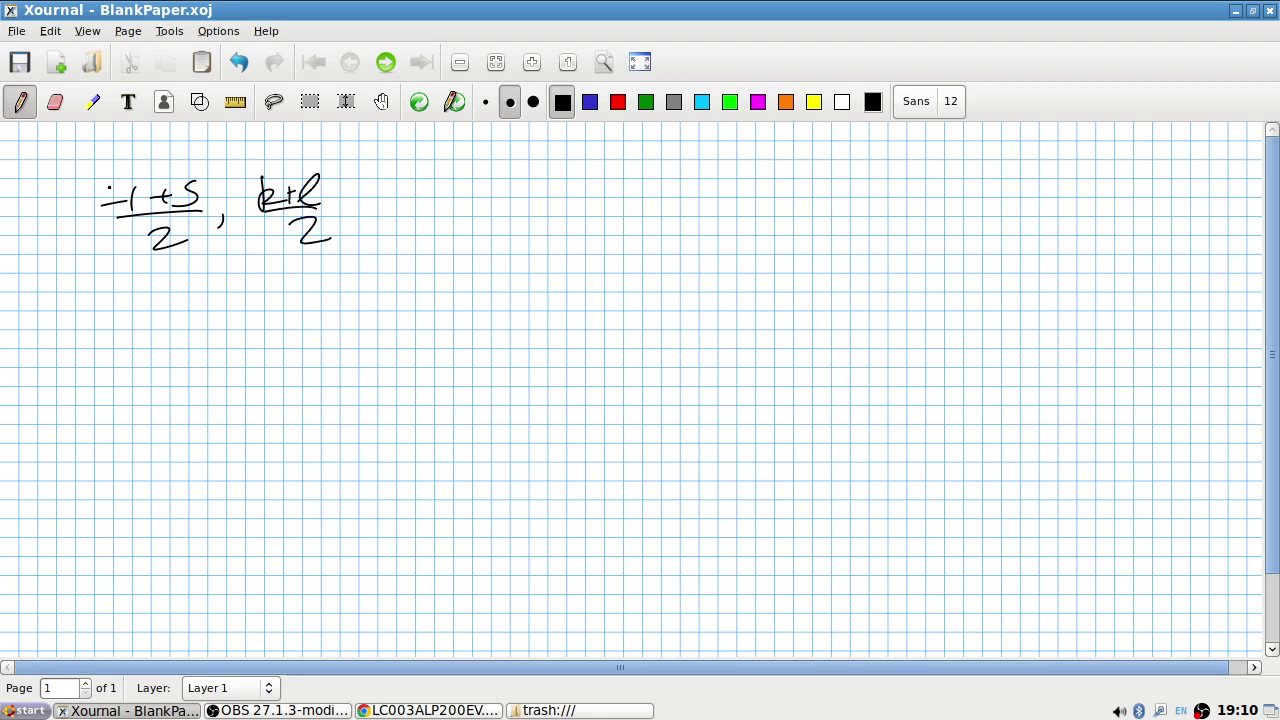
pyautogui.moveTo(105, 176); pyautogui.dragTo(99, 262)
pyautogui.moveTo(360, 172); pyautogui.dragTo(370, 244)
# Step: Equate the midpoint to (2, (k+l)/2), then return to the exam PDF
pyautogui.moveTo(397, 192); pyautogui.dragTo(412, 188)
pyautogui.moveTo(395, 200)
pyautogui.mouseDown()
pyautogui.moveTo(456, 218)
pyautogui.moveTo(488, 203)
pyautogui.mouseUp()
pyautogui.moveTo(505, 199); pyautogui.dragTo(502, 208)
pyautogui.moveTo(524, 160)
pyautogui.mouseDown()
pyautogui.moveTo(525, 194)
pyautogui.moveTo(546, 188)
pyautogui.mouseUp()
pyautogui.moveTo(558, 180)
pyautogui.mouseDown()
pyautogui.moveTo(573, 178)
pyautogui.moveTo(566, 188)
pyautogui.mouseUp()
pyautogui.moveTo(578, 188); pyautogui.dragTo(598, 186)
pyautogui.moveTo(530, 196)
pyautogui.mouseDown()
pyautogui.moveTo(604, 190)
pyautogui.moveTo(598, 216)
pyautogui.mouseUp()
pyautogui.moveTo(626, 158); pyautogui.dragTo(628, 220)
pyautogui.hotkey('alt', 'Tab')
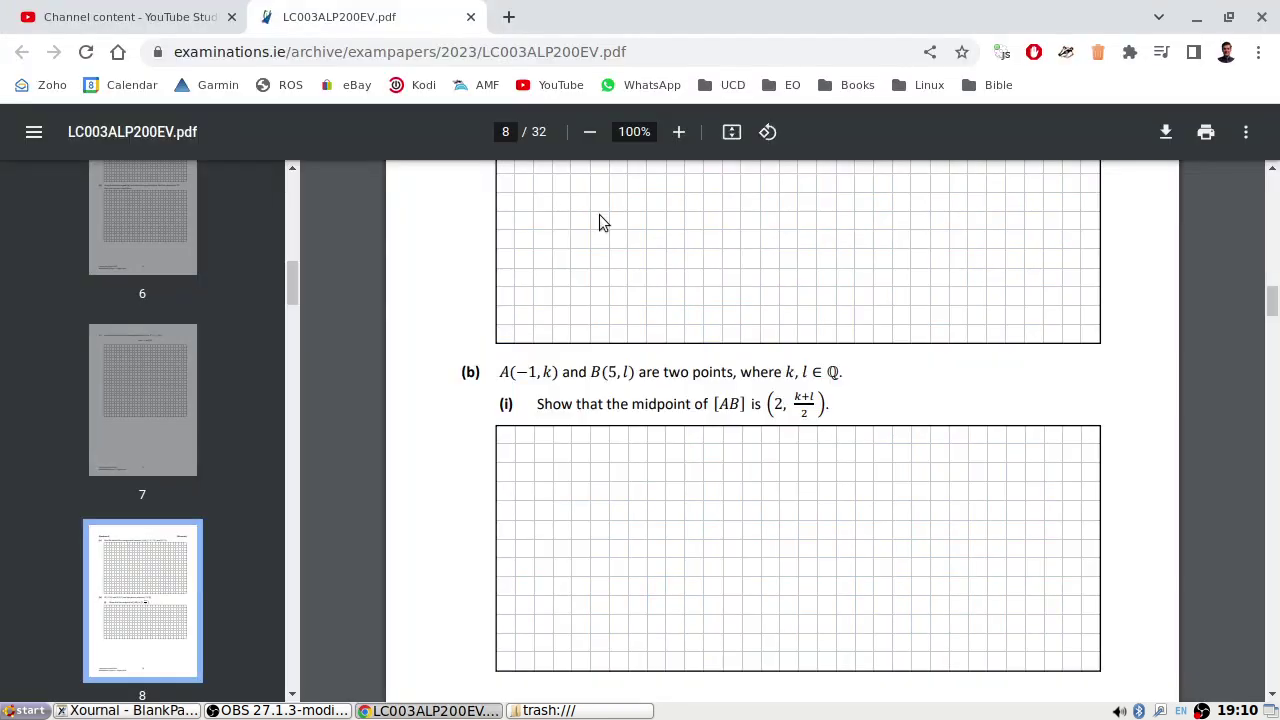
pyautogui.scroll(-5, 928, 483)
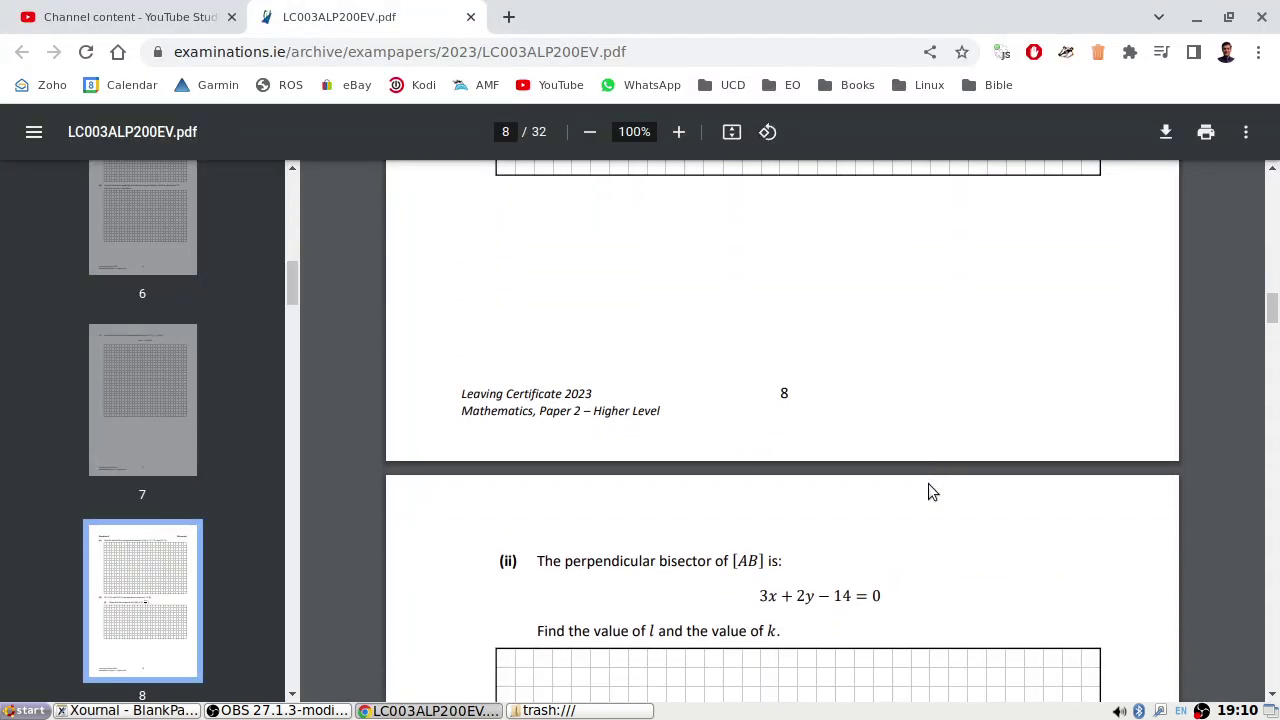
pyautogui.scroll(-2, 928, 484)
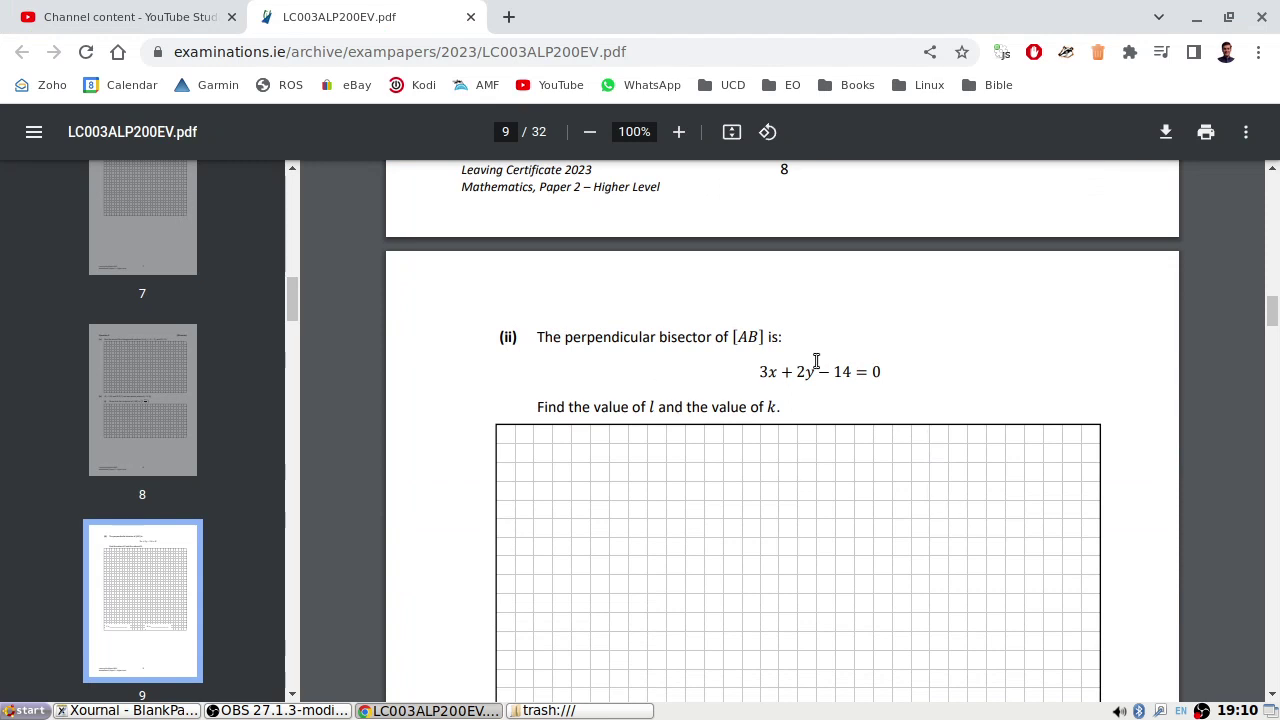
pyautogui.scroll(5, 816, 360)
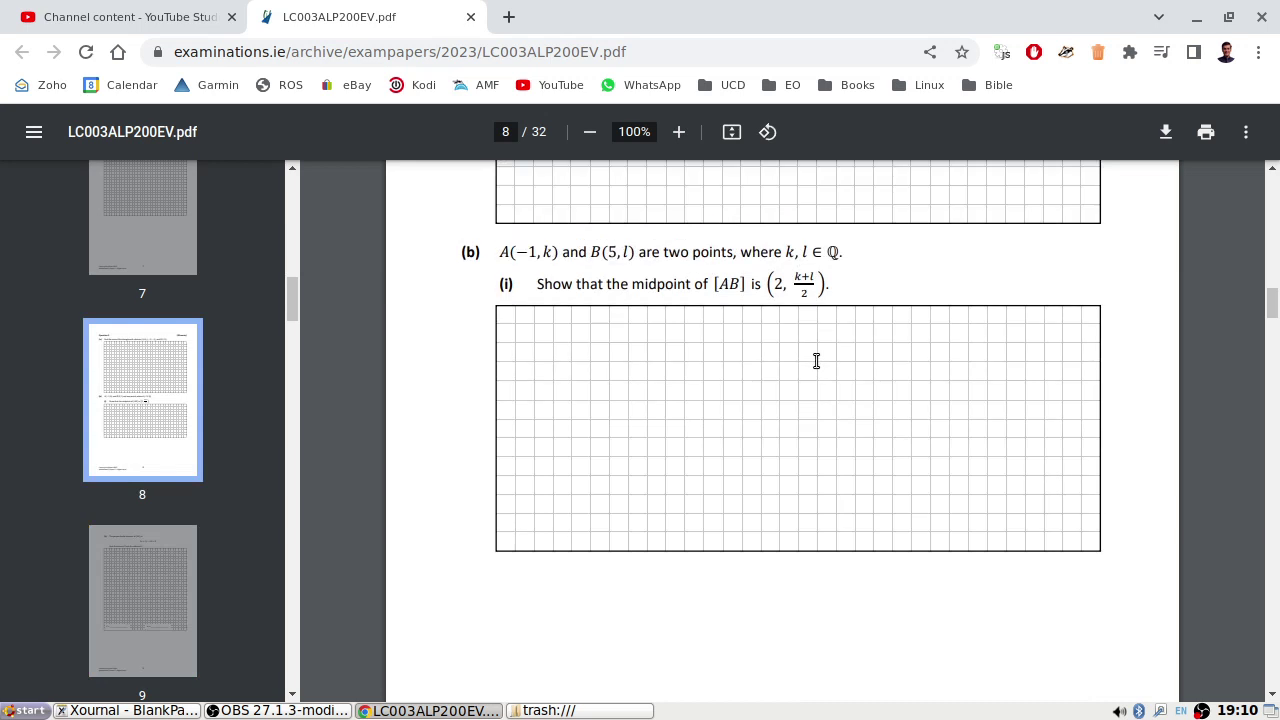
pyautogui.hotkey('alt', 'Tab')
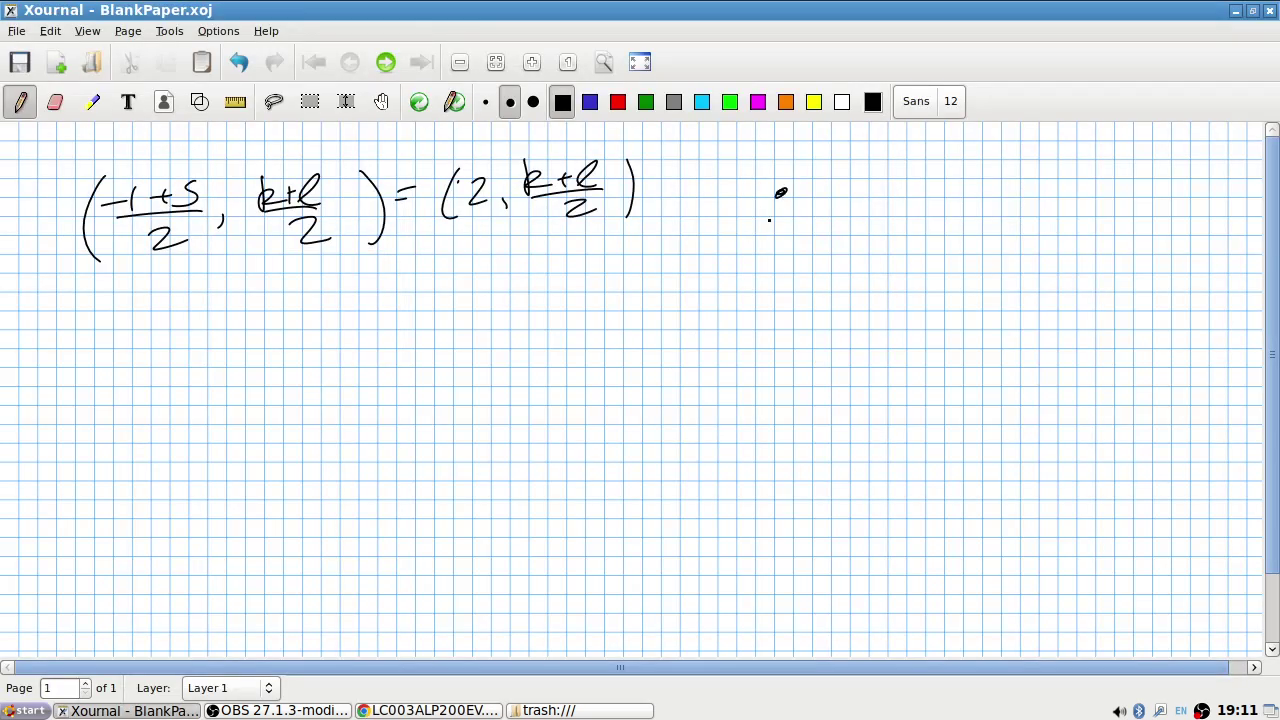
# Step: Sketch points A and B joined by segment AB, with a perpendicular bisector through its midpoint
pyautogui.hotkey('alt', 'Tab')
pyautogui.hotkey('alt', 'Tab')
pyautogui.moveTo(883, 167); pyautogui.dragTo(912, 176)
pyautogui.moveTo(780, 192)
pyautogui.mouseDown()
pyautogui.moveTo(898, 163)
pyautogui.moveTo(844, 175)
pyautogui.mouseUp()
pyautogui.hotkey('alt', 'Tab')
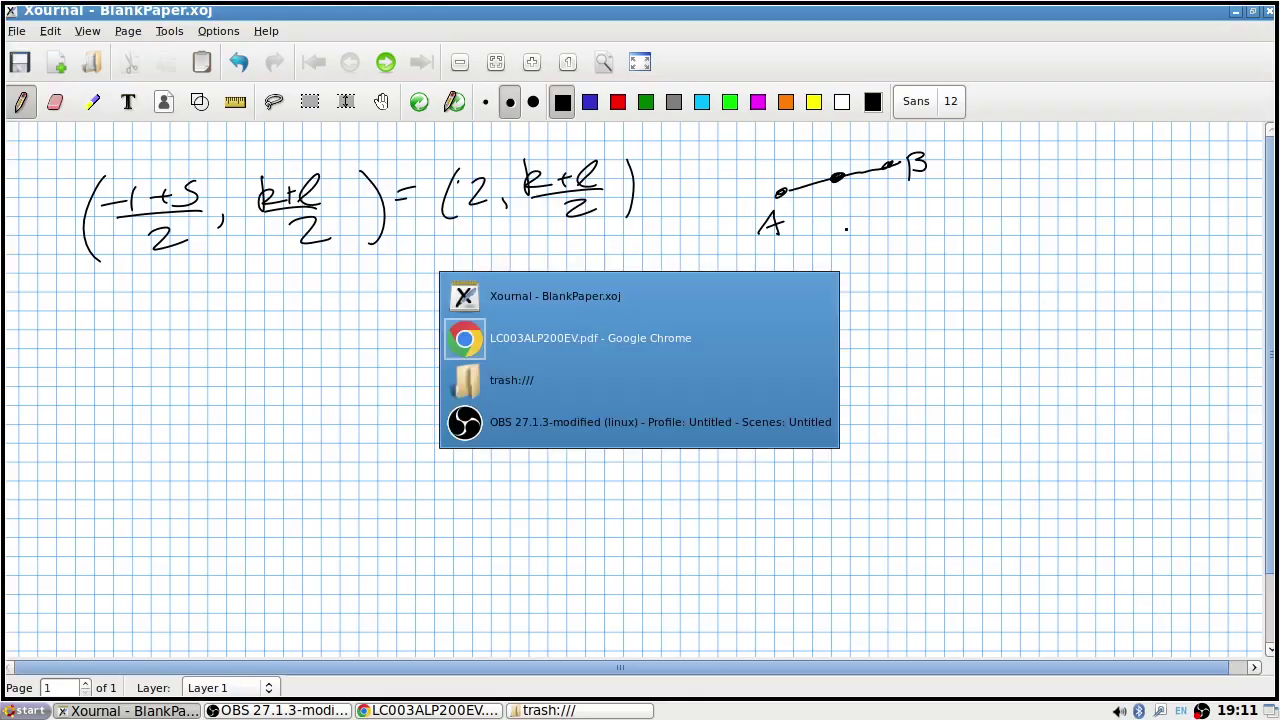
pyautogui.scroll(-5, 812, 355)
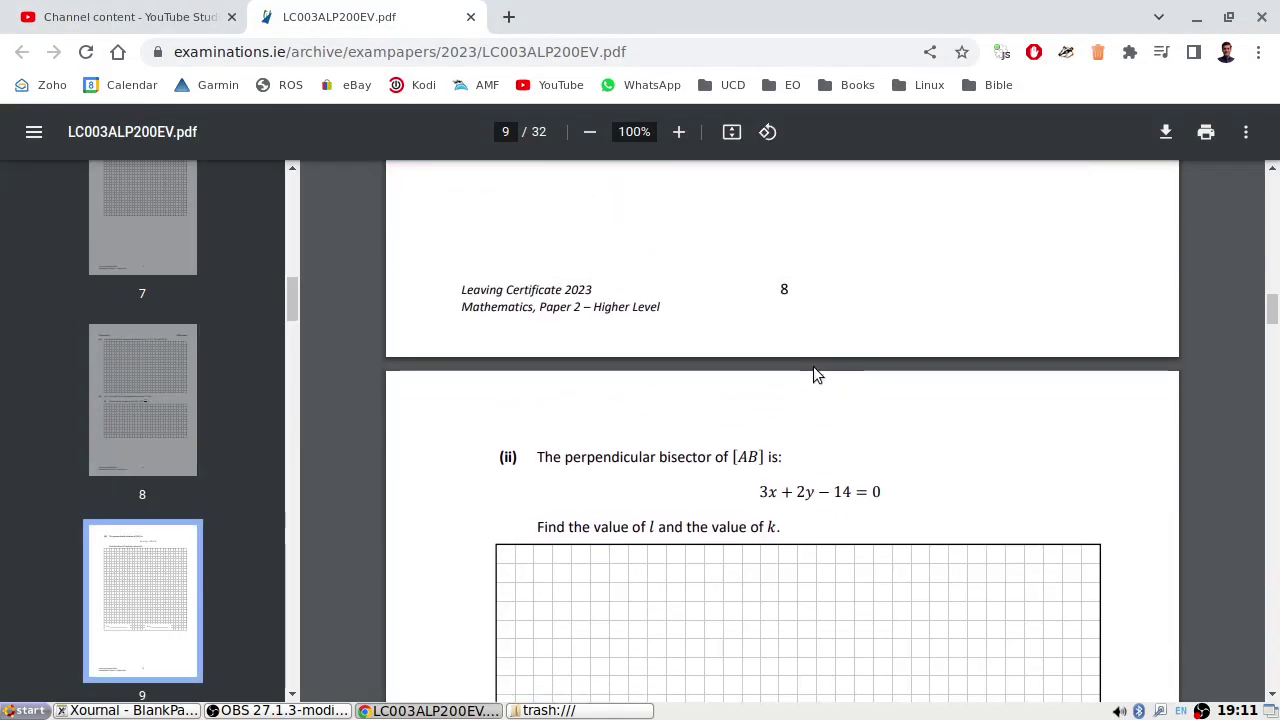
pyautogui.hotkey('alt', 'Tab')
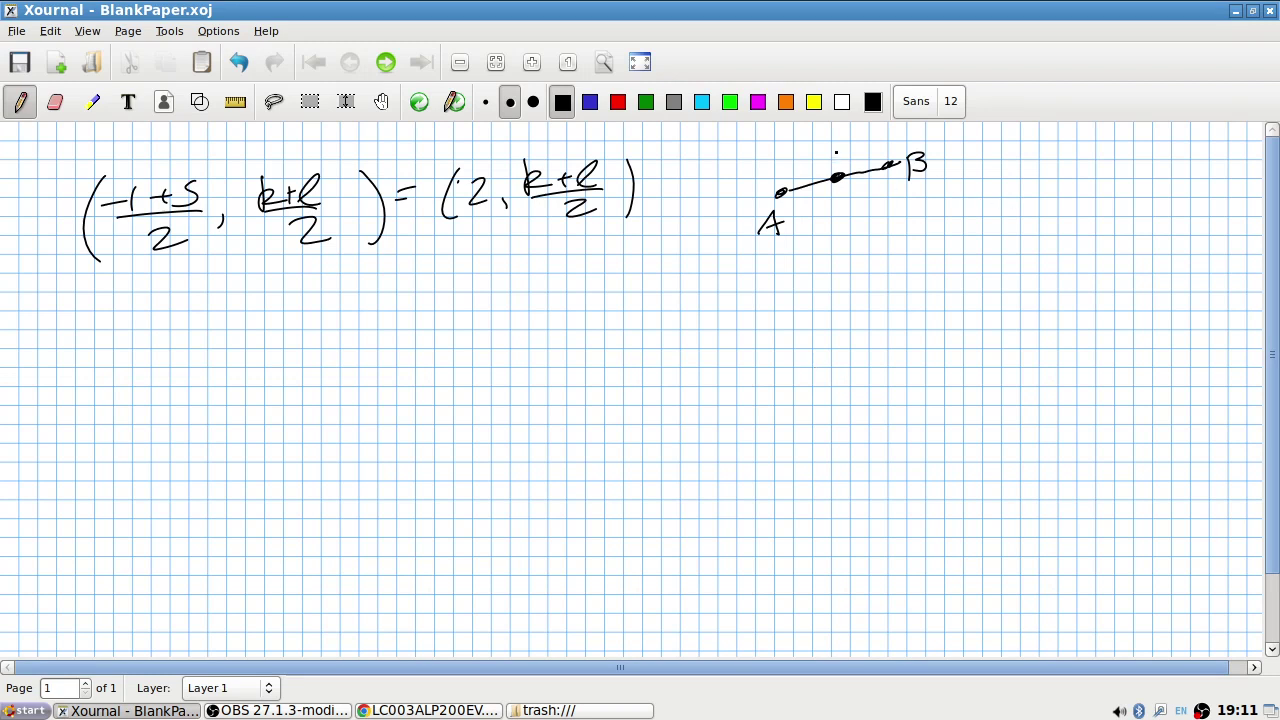
pyautogui.moveTo(820, 141)
pyautogui.mouseDown()
pyautogui.moveTo(866, 236)
pyautogui.moveTo(892, 256)
pyautogui.moveTo(974, 243)
pyautogui.mouseUp()
# Step: Label the bisector 3x+2y-14=0 and draw an arrow from the midpoint to the equation
pyautogui.hotkey('alt', 'Tab')
pyautogui.hotkey('alt', 'Tab')
pyautogui.hotkey('alt', 'Tab')
pyautogui.hotkey('alt', 'Tab')
pyautogui.moveTo(963, 236)
pyautogui.mouseDown()
pyautogui.moveTo(963, 254)
pyautogui.moveTo(1000, 252)
pyautogui.mouseUp()
pyautogui.moveTo(1002, 240)
pyautogui.mouseDown()
pyautogui.moveTo(1017, 240)
pyautogui.moveTo(1008, 266)
pyautogui.mouseUp()
pyautogui.hotkey('alt', 'Tab')
pyautogui.moveTo(1032, 243)
pyautogui.mouseDown()
pyautogui.moveTo(1068, 260)
pyautogui.moveTo(1102, 250)
pyautogui.mouseUp()
pyautogui.hotkey('alt', 'Tab')
pyautogui.moveTo(1096, 238)
pyautogui.mouseDown()
pyautogui.moveTo(1096, 258)
pyautogui.moveTo(1134, 238)
pyautogui.mouseUp()
pyautogui.moveTo(1118, 246); pyautogui.dragTo(1156, 236)
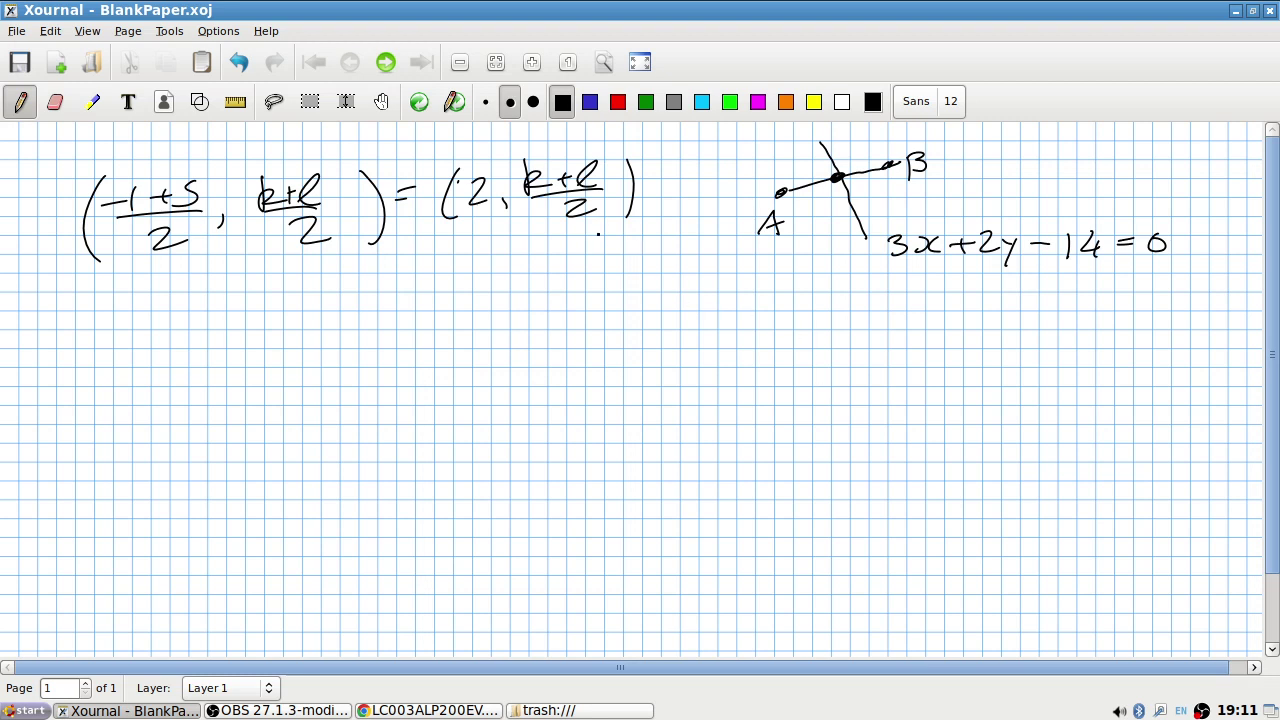
pyautogui.moveTo(596, 232); pyautogui.dragTo(856, 285)
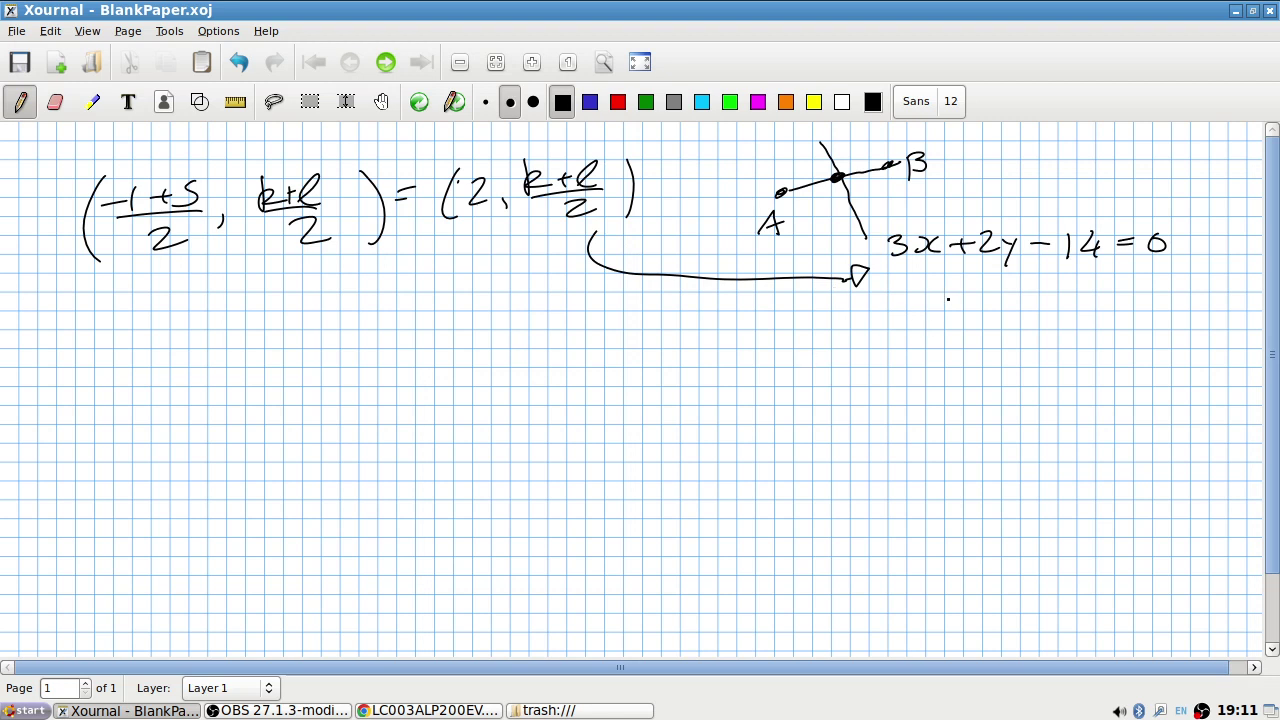
# Step: Rearrange the bisector equation as 2y = -3x + 14
pyautogui.moveTo(938, 296)
pyautogui.mouseDown()
pyautogui.moveTo(980, 326)
pyautogui.moveTo(1032, 298)
pyautogui.mouseUp()
pyautogui.moveTo(1014, 308); pyautogui.dragTo(1084, 298)
pyautogui.moveTo(1096, 289)
pyautogui.mouseDown()
pyautogui.moveTo(1106, 304)
pyautogui.moveTo(1150, 302)
pyautogui.moveTo(1140, 306)
pyautogui.mouseUp()
pyautogui.moveTo(1168, 297); pyautogui.dragTo(1226, 298)
pyautogui.moveTo(1220, 286); pyautogui.dragTo(1218, 312)
pyautogui.moveTo(966, 354)
pyautogui.mouseDown()
pyautogui.moveTo(986, 364)
pyautogui.moveTo(978, 388)
pyautogui.mouseUp()
# Step: Write y = -3/2 x + 7 underneath and circle the -3/2 slope
pyautogui.moveTo(1008, 360); pyautogui.dragTo(1024, 358)
pyautogui.moveTo(1008, 368); pyautogui.dragTo(1024, 367)
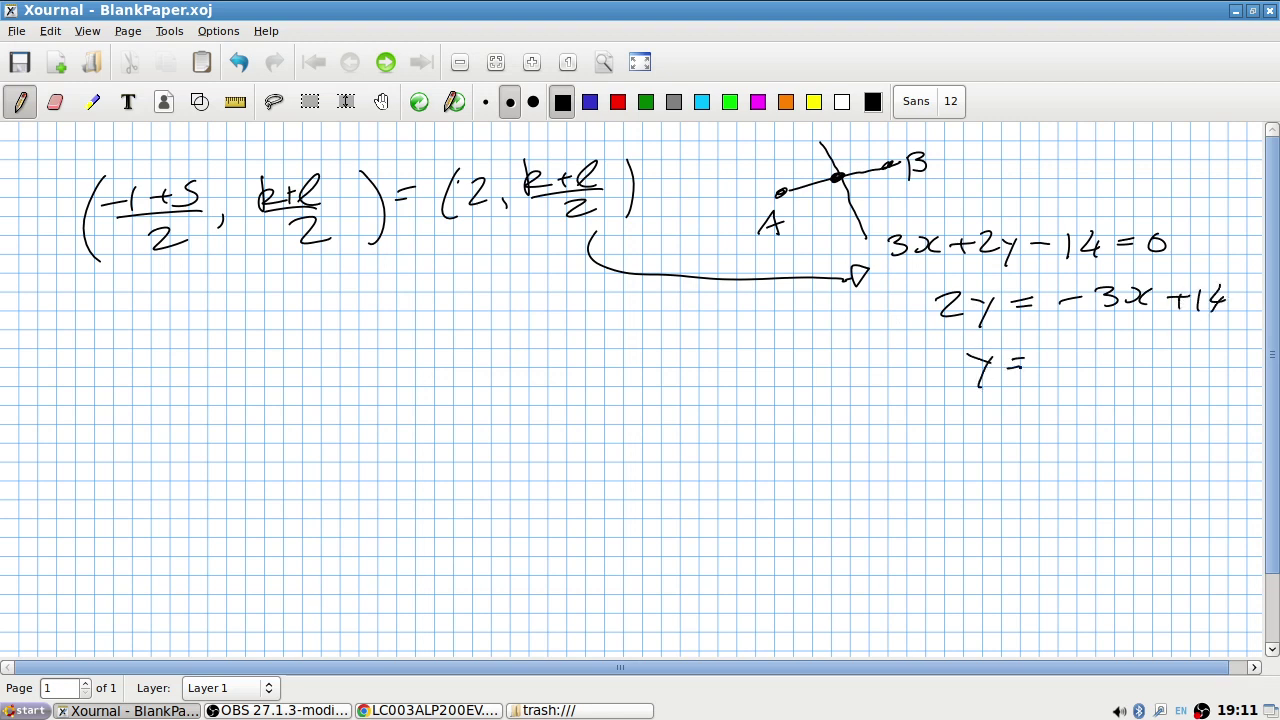
pyautogui.moveTo(1094, 347)
pyautogui.mouseDown()
pyautogui.moveTo(1095, 365)
pyautogui.moveTo(1112, 368)
pyautogui.mouseUp()
pyautogui.moveTo(1090, 378)
pyautogui.mouseDown()
pyautogui.moveTo(1118, 396)
pyautogui.moveTo(1141, 371)
pyautogui.mouseUp()
pyautogui.moveTo(1151, 354)
pyautogui.mouseDown()
pyautogui.moveTo(1139, 372)
pyautogui.moveTo(1190, 358)
pyautogui.mouseUp()
pyautogui.moveTo(1183, 350)
pyautogui.mouseDown()
pyautogui.moveTo(1184, 372)
pyautogui.moveTo(1214, 372)
pyautogui.mouseUp()
pyautogui.moveTo(1206, 360); pyautogui.dragTo(1222, 359)
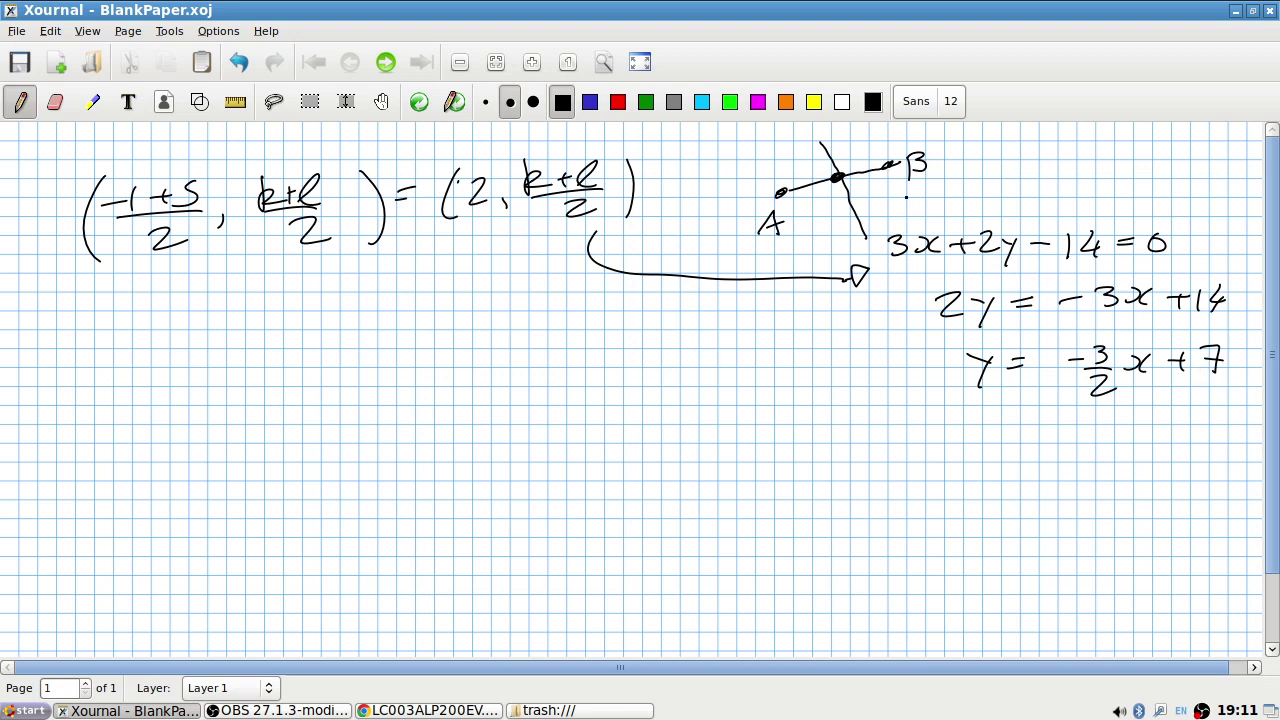
pyautogui.moveTo(1108, 333)
pyautogui.mouseDown()
pyautogui.moveTo(1092, 334)
pyautogui.moveTo(1125, 385)
pyautogui.moveTo(1110, 336)
pyautogui.mouseUp()
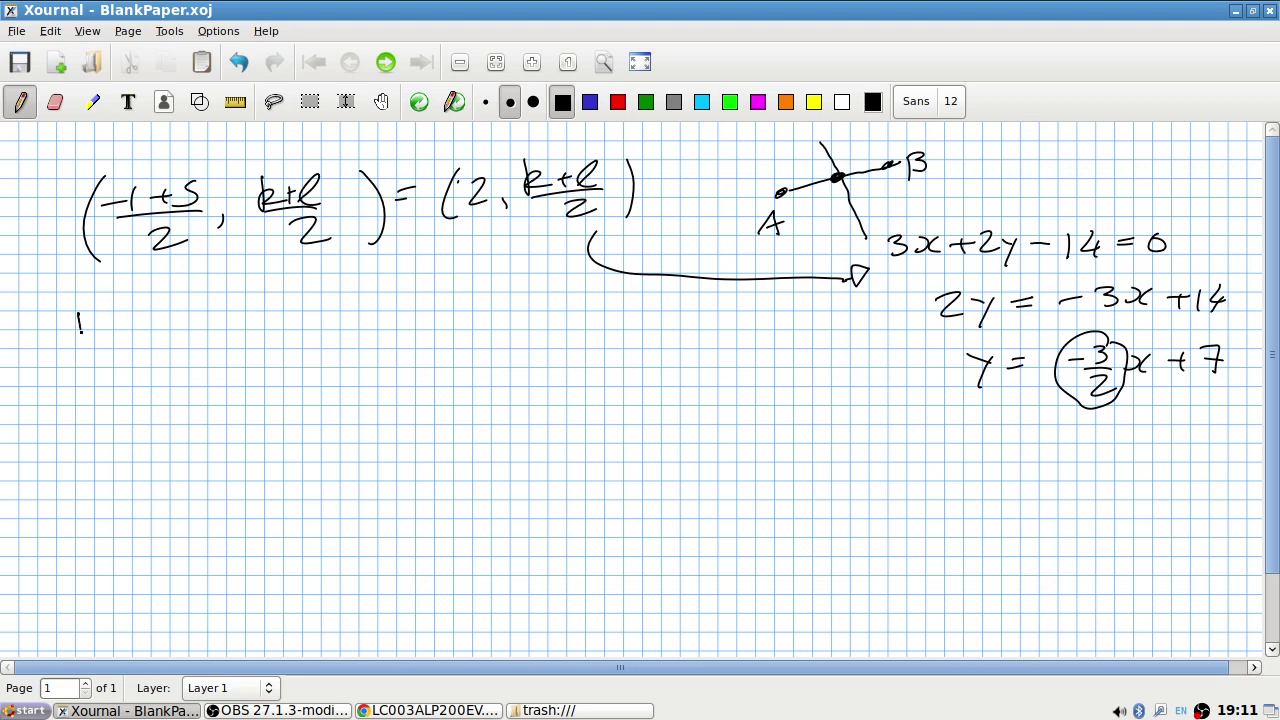
# Step: Undo the stray k+l strokes and check the question in the exam PDF
pyautogui.moveTo(80, 322); pyautogui.dragTo(80, 342)
pyautogui.moveTo(94, 318)
pyautogui.mouseDown()
pyautogui.moveTo(100, 342)
pyautogui.moveTo(116, 330)
pyautogui.mouseUp()
pyautogui.moveTo(128, 328)
pyautogui.mouseDown()
pyautogui.moveTo(138, 304)
pyautogui.moveTo(146, 334)
pyautogui.mouseUp()
pyautogui.hotkey('ctrl', 'z')
pyautogui.hotkey('ctrl', 'z')
pyautogui.hotkey('ctrl', 'z')
pyautogui.hotkey('alt', 'Tab')
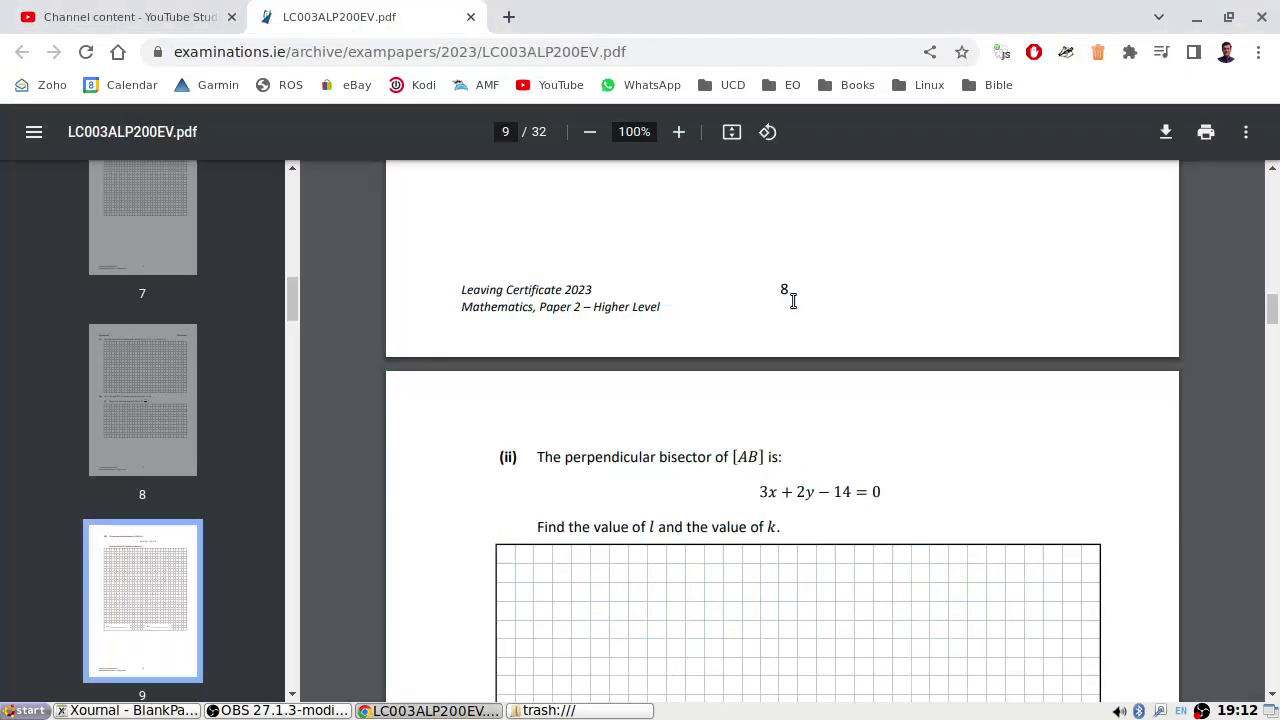
pyautogui.scroll(7, 780, 286)
pyautogui.scroll(-3, 801, 281)
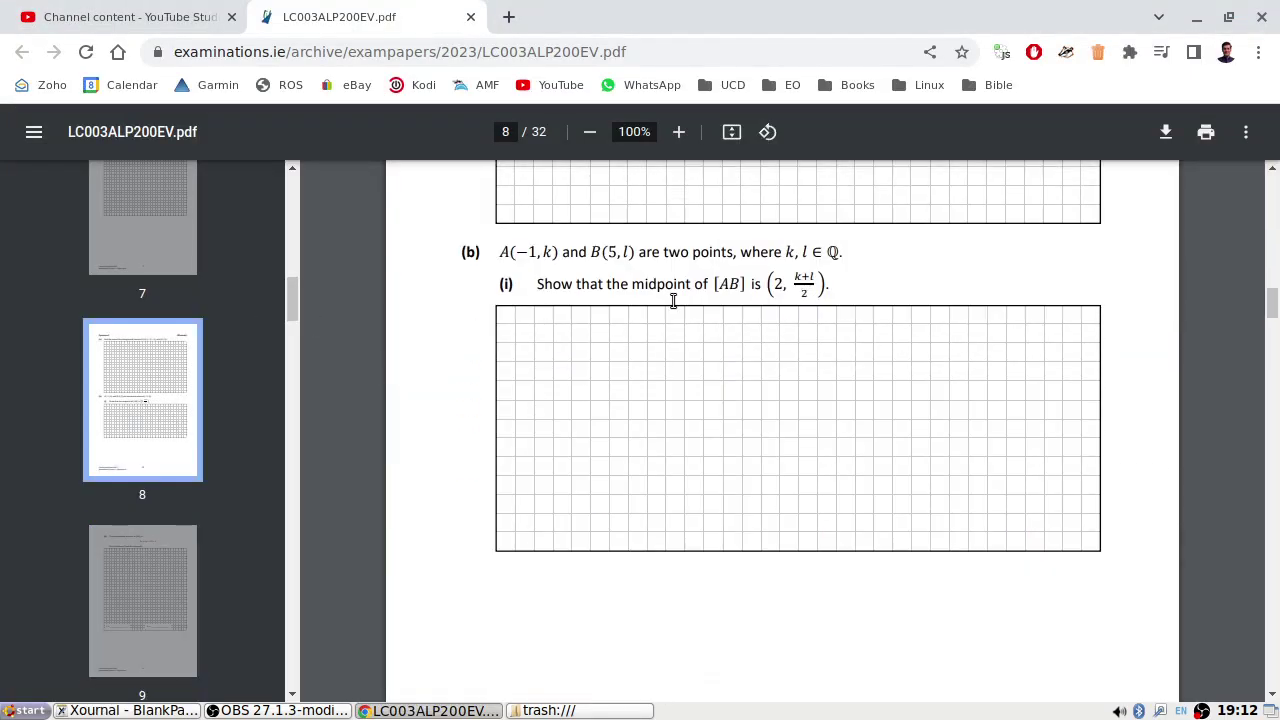
pyautogui.hotkey('alt', 'Tab')
# Step: Write the slope equation (l-k)/6 = 2/3
pyautogui.moveTo(60, 352); pyautogui.dragTo(102, 334)
pyautogui.moveTo(110, 314); pyautogui.dragTo(130, 352)
pyautogui.moveTo(48, 360); pyautogui.dragTo(124, 362)
pyautogui.hotkey('alt', 'Tab')
pyautogui.hotkey('alt', 'Tab')
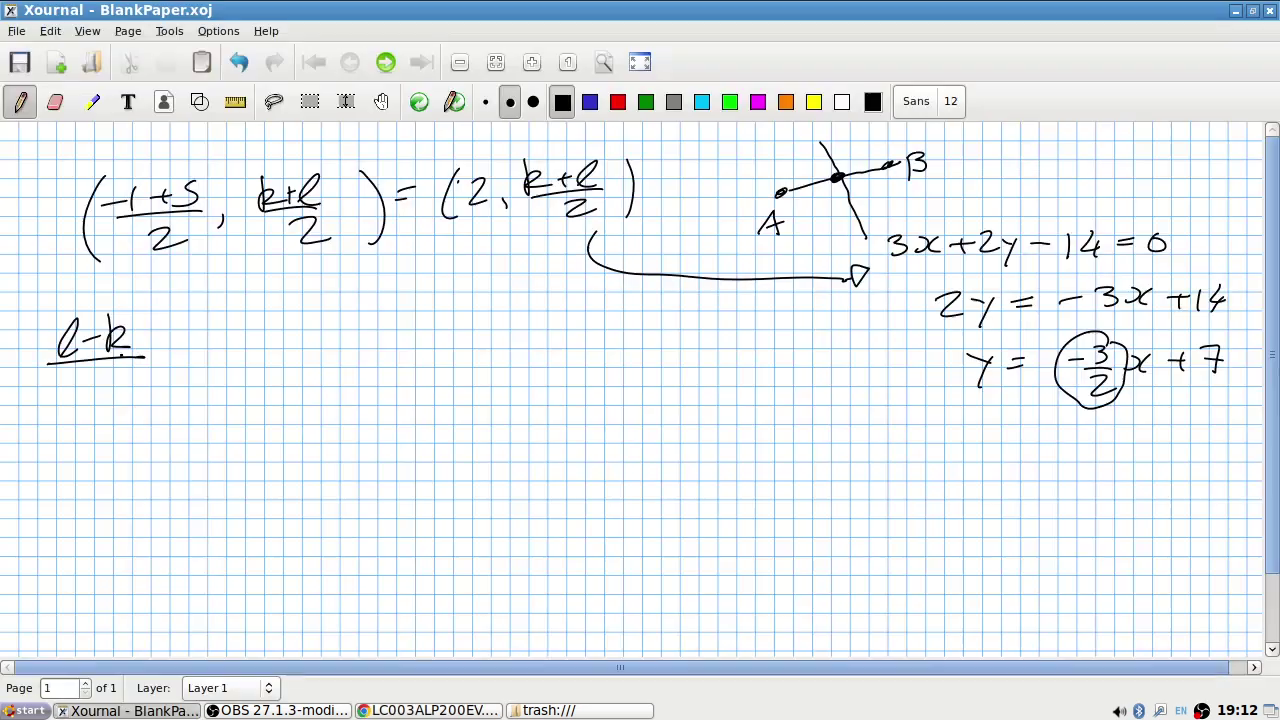
pyautogui.moveTo(96, 370); pyautogui.dragTo(86, 388)
pyautogui.moveTo(183, 344); pyautogui.dragTo(198, 343)
pyautogui.moveTo(181, 351); pyautogui.dragTo(248, 340)
pyautogui.moveTo(220, 352)
pyautogui.mouseDown()
pyautogui.moveTo(238, 364)
pyautogui.moveTo(222, 378)
pyautogui.mouseUp()
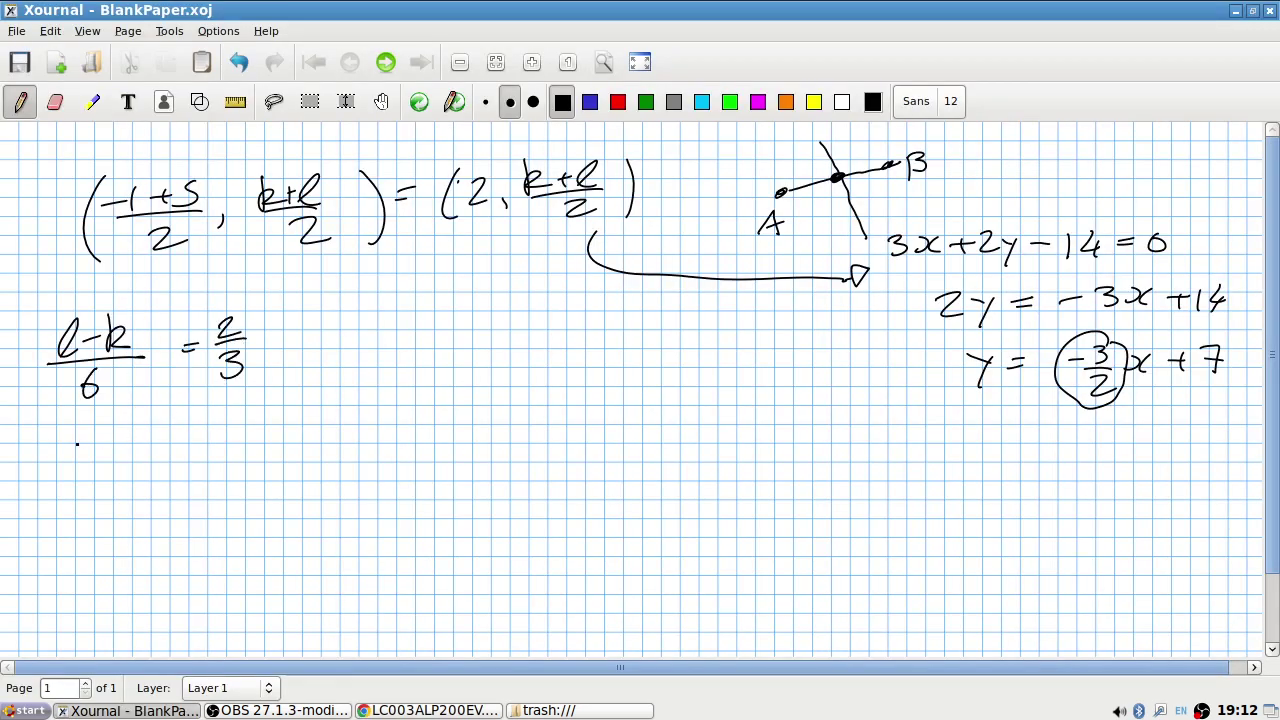
pyautogui.moveTo(70, 452)
pyautogui.mouseDown()
pyautogui.moveTo(58, 462)
pyautogui.moveTo(100, 454)
pyautogui.mouseUp()
# Step: Write and box l-k=4, then start the midpoint substitution with 6
pyautogui.moveTo(112, 434)
pyautogui.mouseDown()
pyautogui.moveTo(110, 466)
pyautogui.moveTo(132, 464)
pyautogui.mouseUp()
pyautogui.moveTo(144, 442); pyautogui.dragTo(164, 448)
pyautogui.moveTo(178, 428); pyautogui.dragTo(190, 454)
pyautogui.moveTo(38, 428)
pyautogui.mouseDown()
pyautogui.moveTo(220, 490)
pyautogui.moveTo(48, 413)
pyautogui.mouseUp()
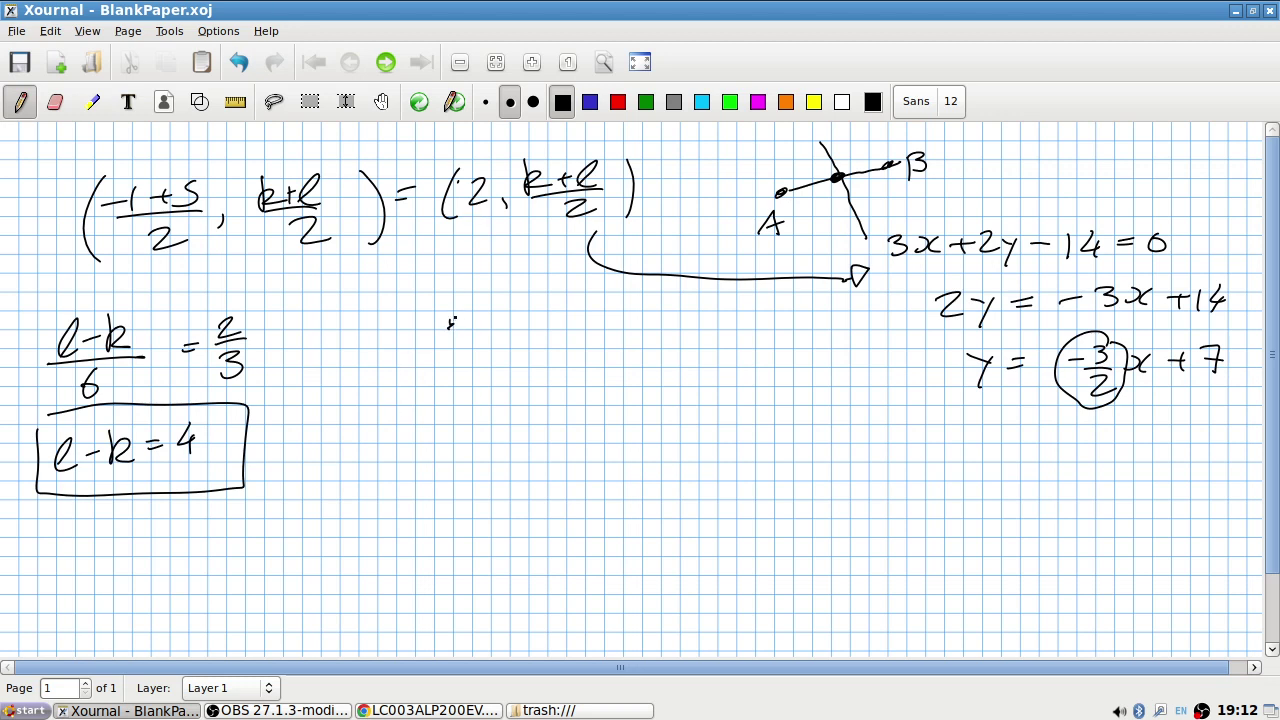
pyautogui.moveTo(464, 315); pyautogui.dragTo(443, 336)
# Step: Write 6+k+l-14=0 and box the result k+l=8
pyautogui.moveTo(514, 318)
pyautogui.mouseDown()
pyautogui.moveTo(512, 342)
pyautogui.moveTo(538, 348)
pyautogui.mouseUp()
pyautogui.moveTo(538, 336); pyautogui.dragTo(643, 335)
pyautogui.moveTo(658, 320)
pyautogui.mouseDown()
pyautogui.moveTo(659, 349)
pyautogui.moveTo(688, 337)
pyautogui.moveTo(684, 349)
pyautogui.mouseUp()
pyautogui.moveTo(701, 330); pyautogui.dragTo(718, 330)
pyautogui.moveTo(700, 337); pyautogui.dragTo(739, 331)
pyautogui.moveTo(460, 410)
pyautogui.mouseDown()
pyautogui.moveTo(462, 455)
pyautogui.moveTo(488, 452)
pyautogui.mouseUp()
pyautogui.moveTo(498, 435)
pyautogui.mouseDown()
pyautogui.moveTo(516, 434)
pyautogui.moveTo(509, 448)
pyautogui.mouseUp()
pyautogui.moveTo(526, 445); pyautogui.dragTo(546, 447)
pyautogui.moveTo(563, 431); pyautogui.dragTo(579, 431)
pyautogui.moveTo(564, 440); pyautogui.dragTo(580, 439)
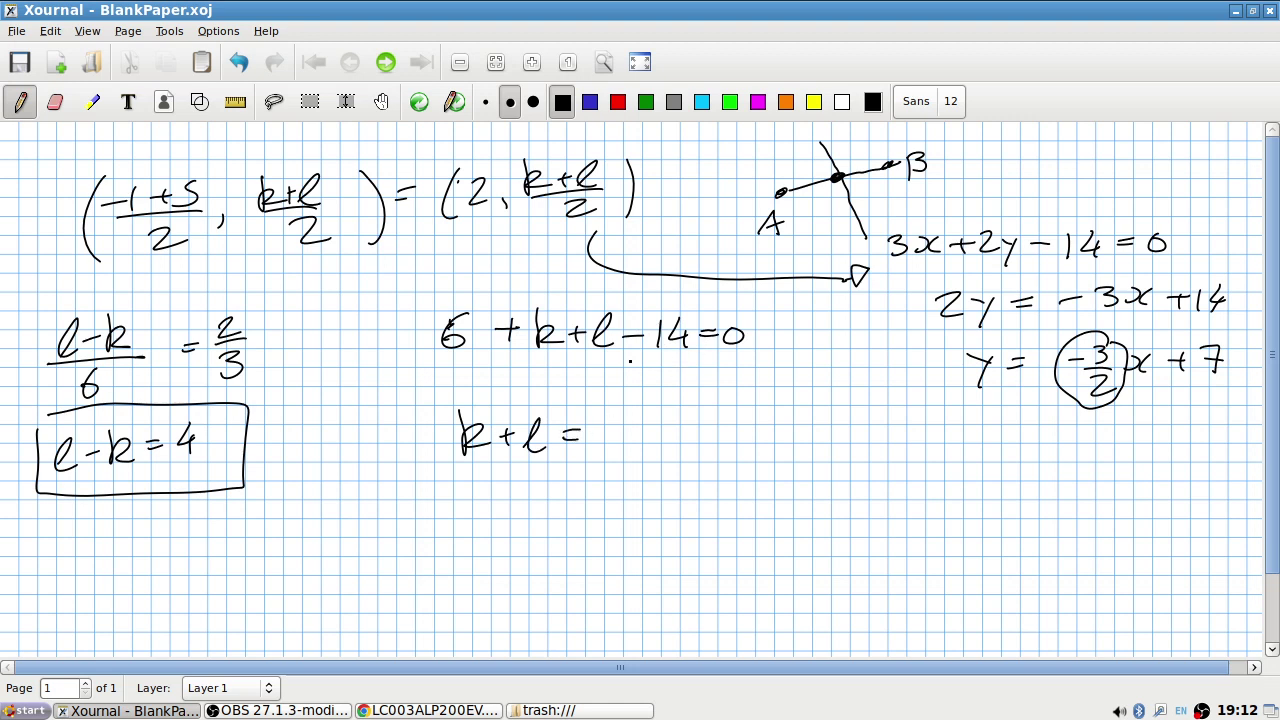
pyautogui.moveTo(615, 420); pyautogui.dragTo(614, 419)
pyautogui.moveTo(434, 402)
pyautogui.mouseDown()
pyautogui.moveTo(421, 477)
pyautogui.moveTo(664, 400)
pyautogui.moveTo(466, 410)
pyautogui.mouseUp()
# Step: Join both boxed equations with an arrow leading to 2l = 12
pyautogui.moveTo(279, 458)
pyautogui.mouseDown()
pyautogui.moveTo(343, 528)
pyautogui.moveTo(404, 452)
pyautogui.mouseUp()
pyautogui.moveTo(346, 512); pyautogui.dragTo(366, 506)
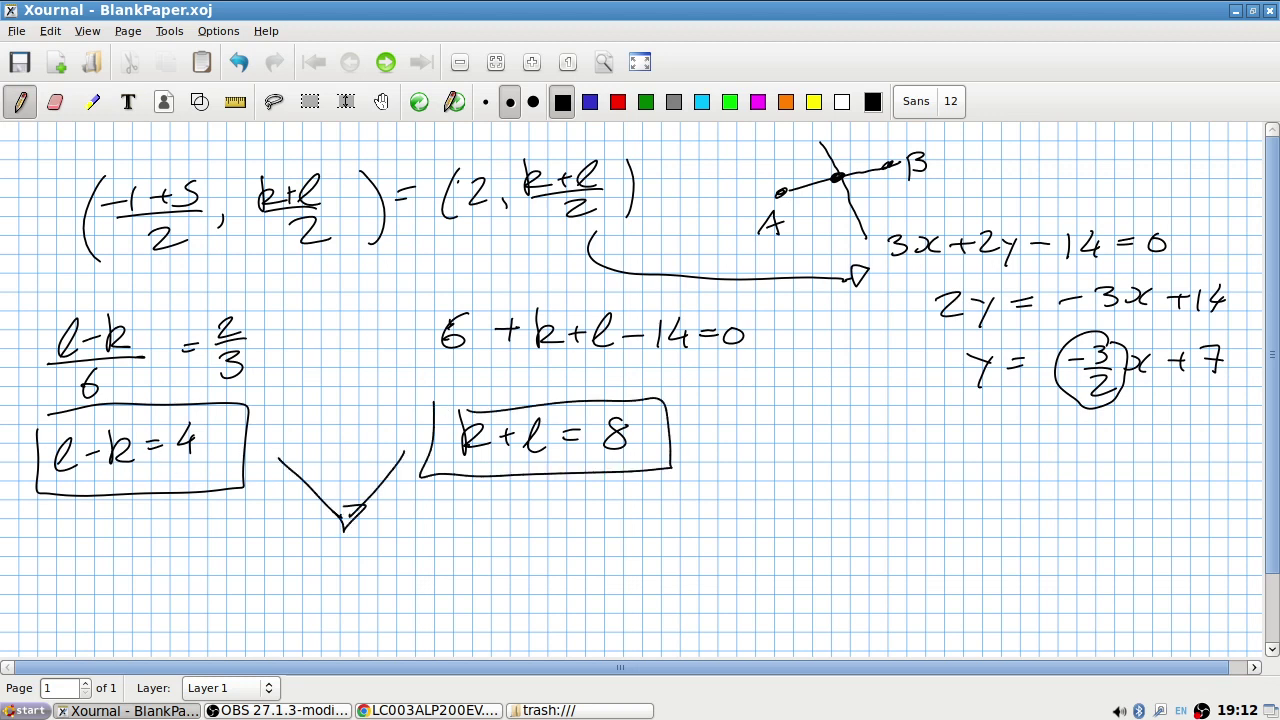
pyautogui.moveTo(294, 580); pyautogui.dragTo(320, 590)
pyautogui.moveTo(331, 584)
pyautogui.mouseDown()
pyautogui.moveTo(340, 564)
pyautogui.moveTo(345, 586)
pyautogui.mouseUp()
pyautogui.moveTo(362, 568)
pyautogui.mouseDown()
pyautogui.moveTo(376, 565)
pyautogui.moveTo(388, 586)
pyautogui.mouseUp()
pyautogui.moveTo(403, 561); pyautogui.dragTo(428, 578)
# Step: Write l = 6, arrow it back to k+l=8, and write k = 2
pyautogui.moveTo(333, 636); pyautogui.dragTo(396, 626)
pyautogui.moveTo(428, 608)
pyautogui.mouseDown()
pyautogui.moveTo(412, 628)
pyautogui.moveTo(514, 585)
pyautogui.moveTo(532, 497)
pyautogui.mouseUp()
pyautogui.moveTo(520, 506)
pyautogui.mouseDown()
pyautogui.moveTo(531, 494)
pyautogui.moveTo(522, 504)
pyautogui.mouseUp()
pyautogui.moveTo(547, 584); pyautogui.dragTo(553, 626)
pyautogui.moveTo(553, 612)
pyautogui.mouseDown()
pyautogui.moveTo(568, 596)
pyautogui.moveTo(576, 618)
pyautogui.moveTo(606, 594)
pyautogui.mouseUp()
pyautogui.click(629, 593)
pyautogui.moveTo(586, 606); pyautogui.dragTo(660, 611)
# Step: Scroll the exam PDF down to Question 4 on page 10
pyautogui.hotkey('alt', 'Tab')
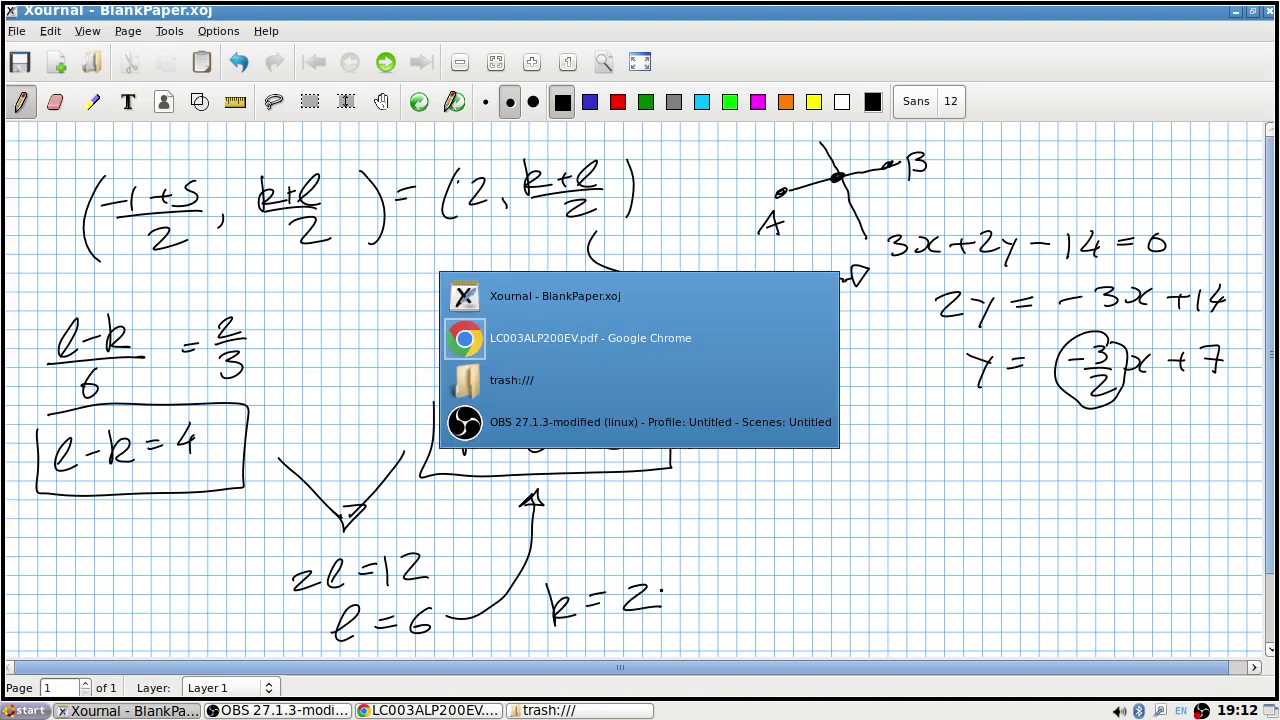
pyautogui.scroll(-6, 758, 614)
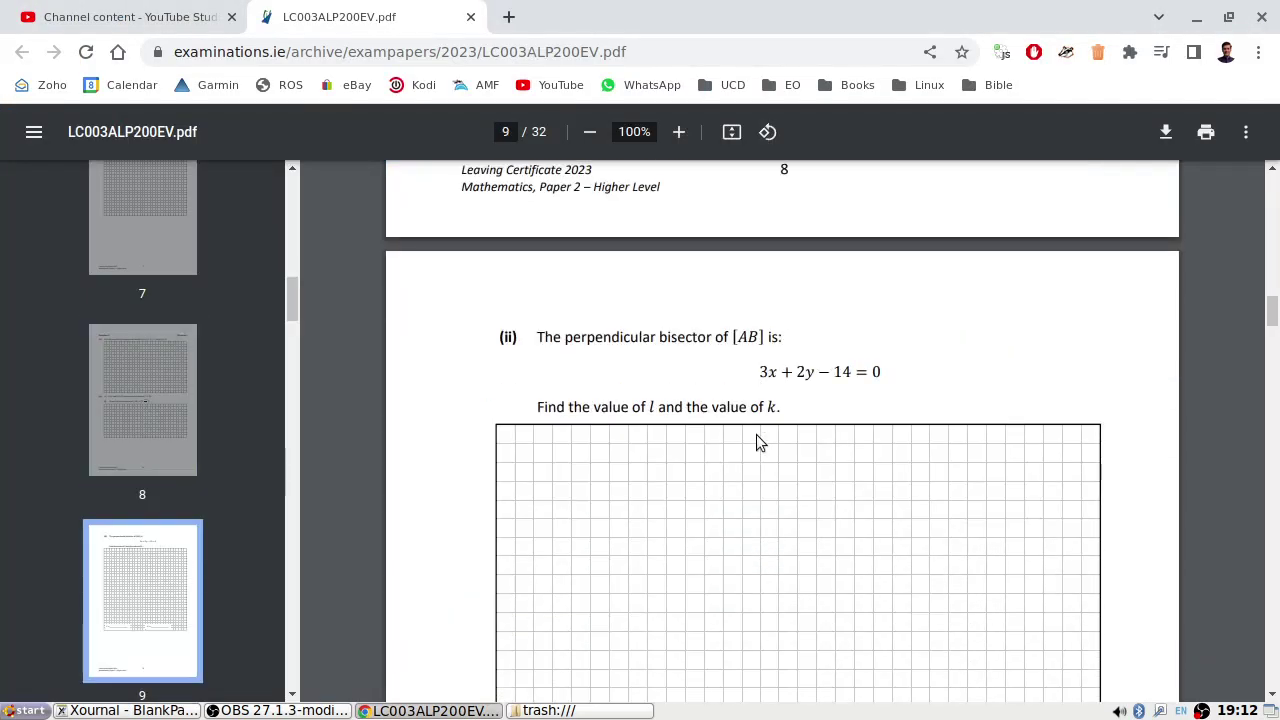
pyautogui.scroll(-5, 756, 434)
pyautogui.scroll(-3, 757, 433)
pyautogui.scroll(-4, 759, 431)
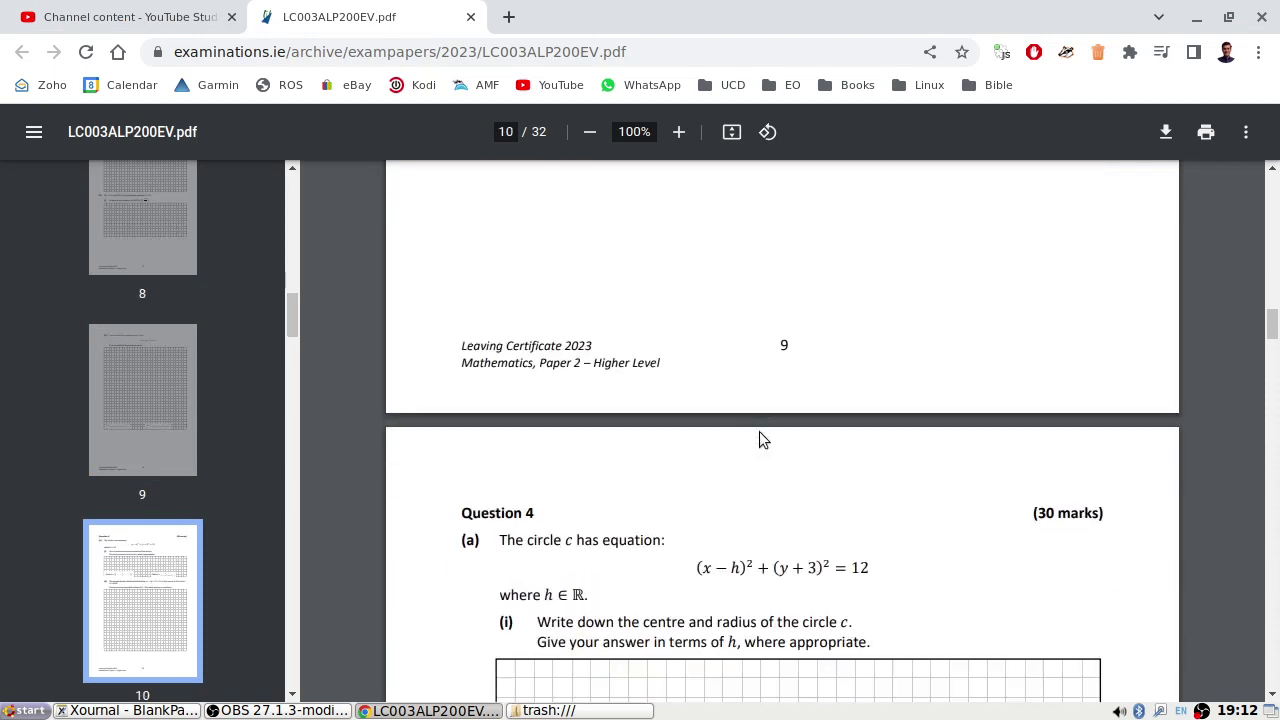